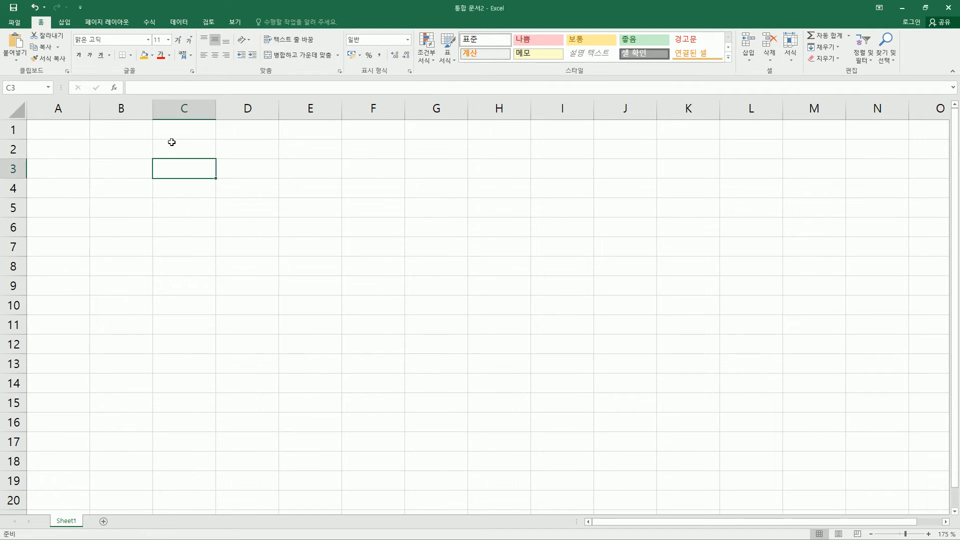
Enter the job titles 사장, 이사, 부장 and 차장 in cells C3 to C6
type("tk")
key("BackSpace")
key("BackSpace")
key("Hangul")
type("사장")
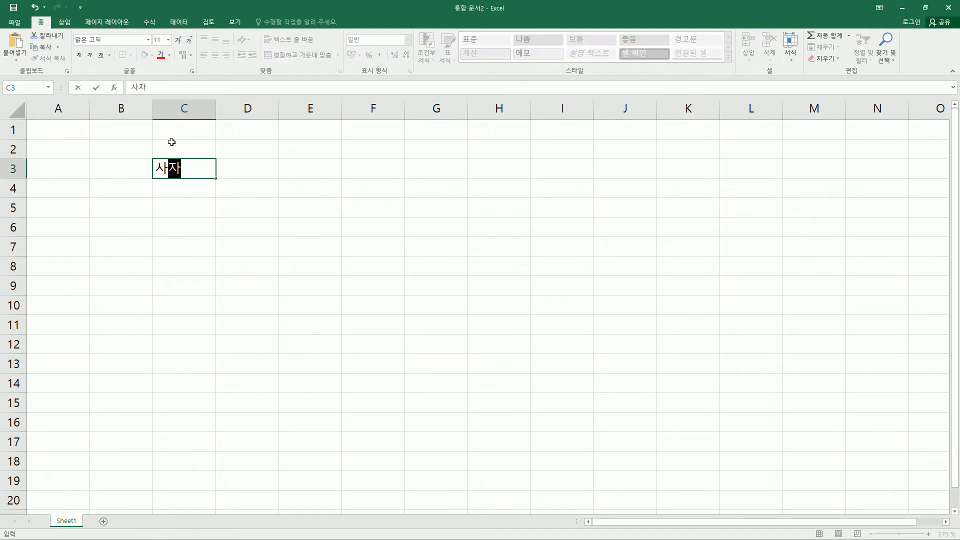
key("Return")
type("이사")
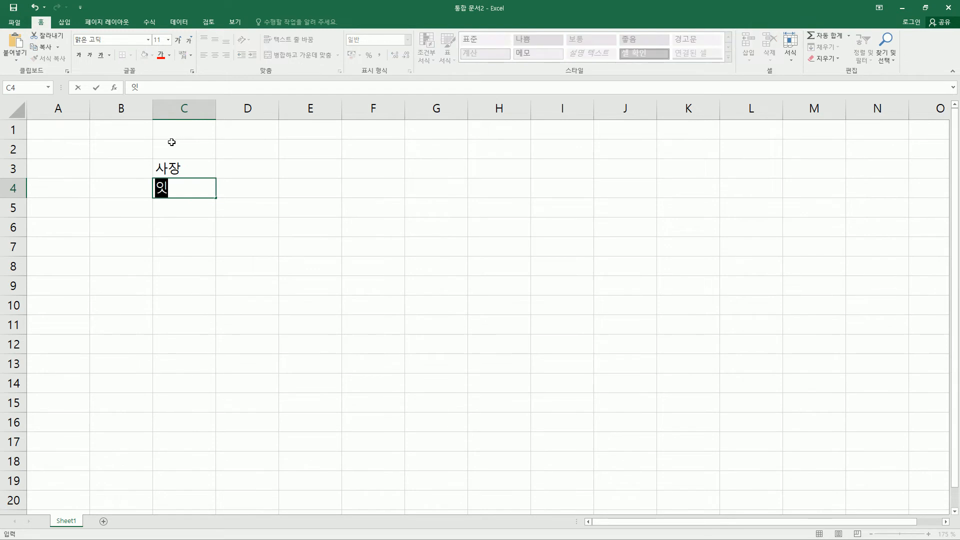
key("Return")
type("부장")
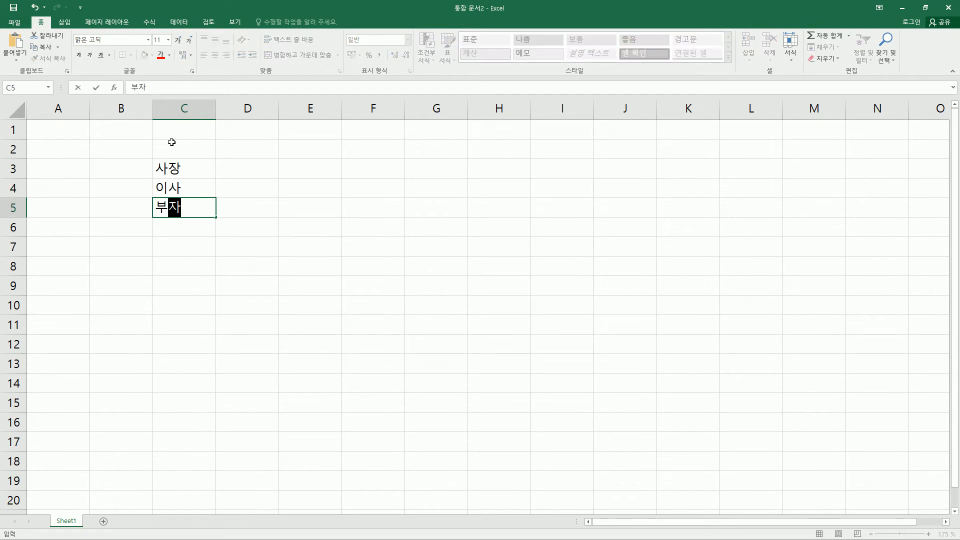
key("Return")
type("차자ㅇ")
key("Return")
Continue the job title column with 과장, 대리, 주임 and 사원 in cells C7 to C10
type("과장")
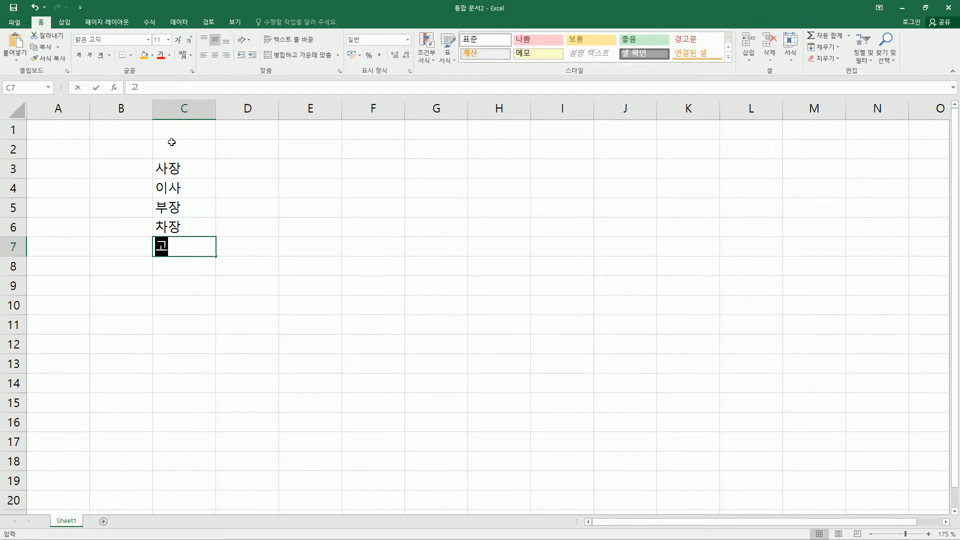
key("Return")
type("댈ㅣ")
key("Return")
type("주임")
key("Return")
type("사원")
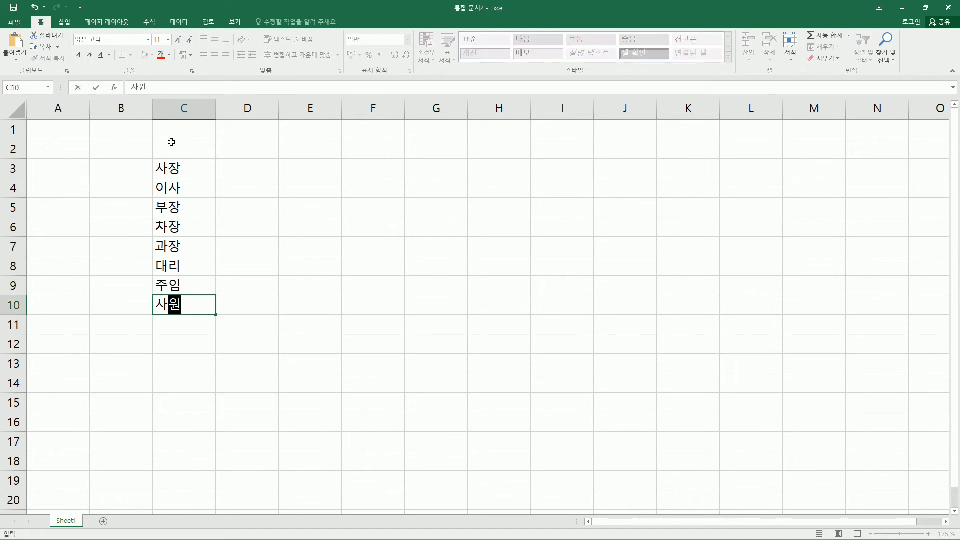
key("Return")
Sort the job titles in C3:C10 by the values of column C in ascending order (오름차순)
left_click_drag(203, 167, 196, 302)
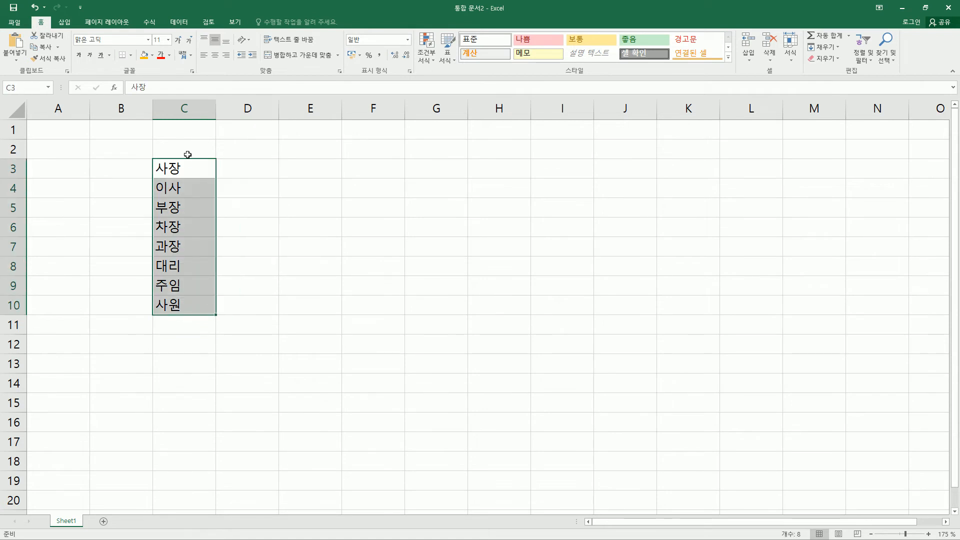
left_click(179, 22)
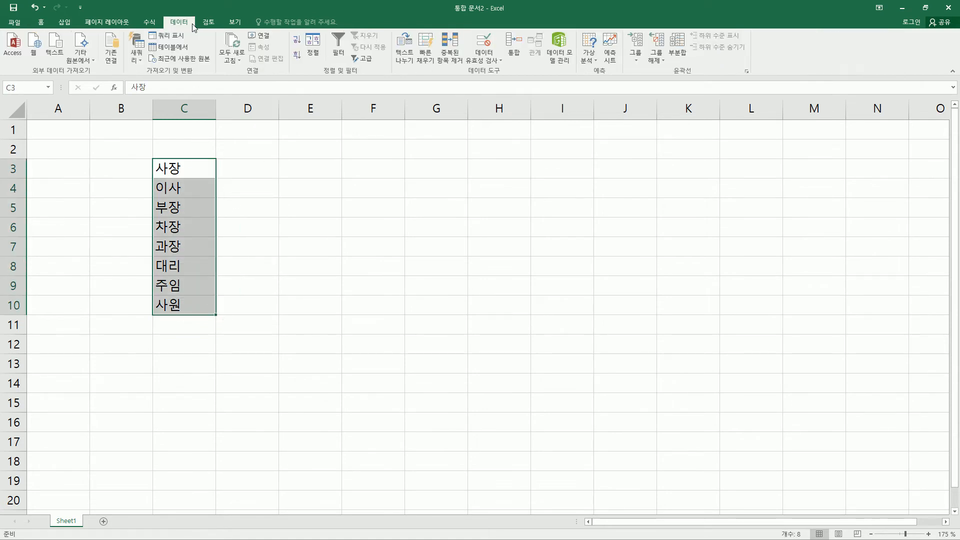
left_click(318, 50)
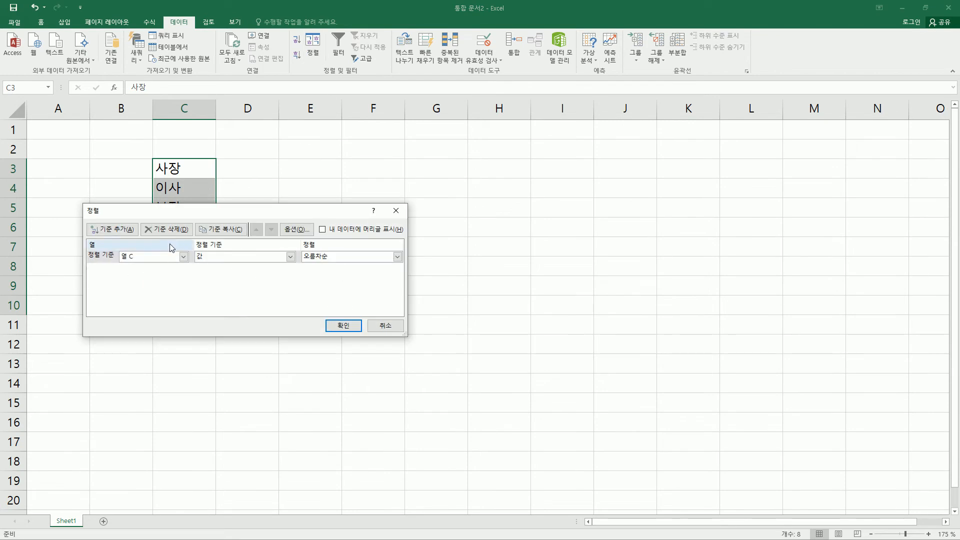
mouse_move(185, 208)
left_mouse_down()
mouse_move(358, 202)
mouse_move(378, 192)
left_mouse_up()
left_click_drag(150, 154, 217, 325)
left_click_drag(290, 247, 316, 247)
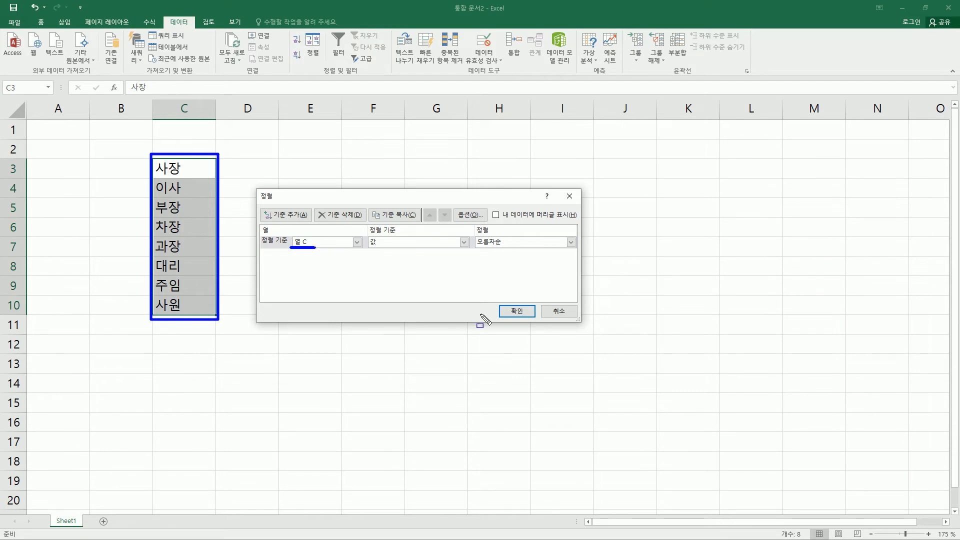
key("Escape")
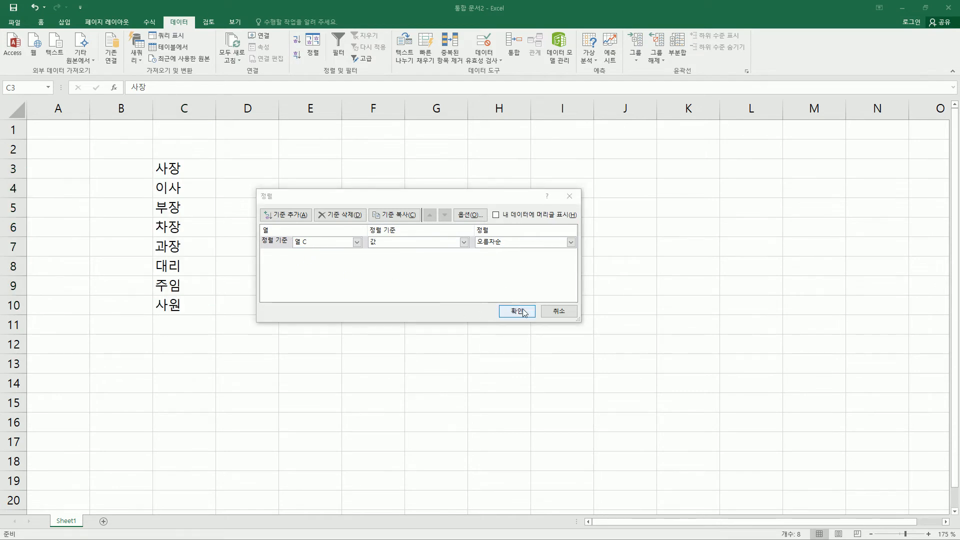
left_click(517, 311)
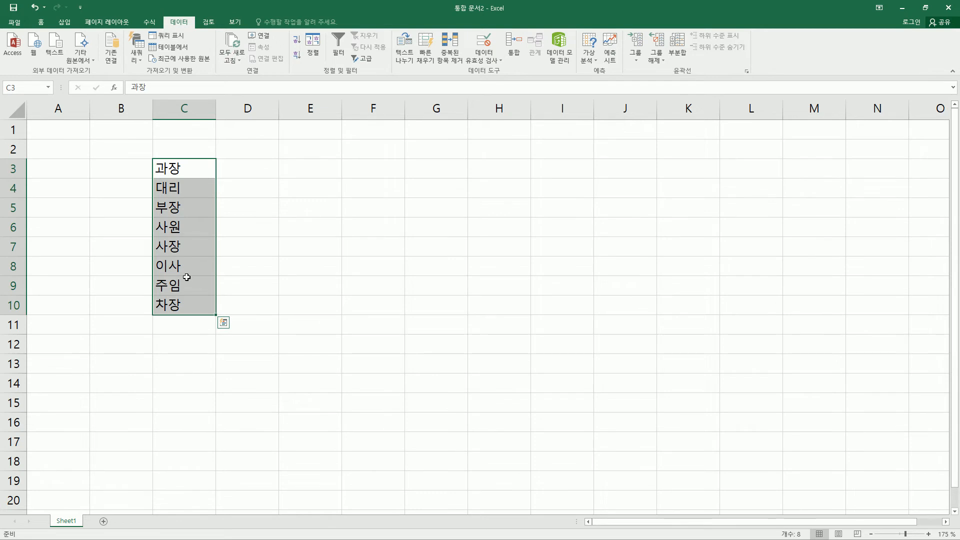
Look at the custom list editor (사용자 지정 목록 편집) in Excel's advanced options, then close the options without adding a list
key("alt+Tab")
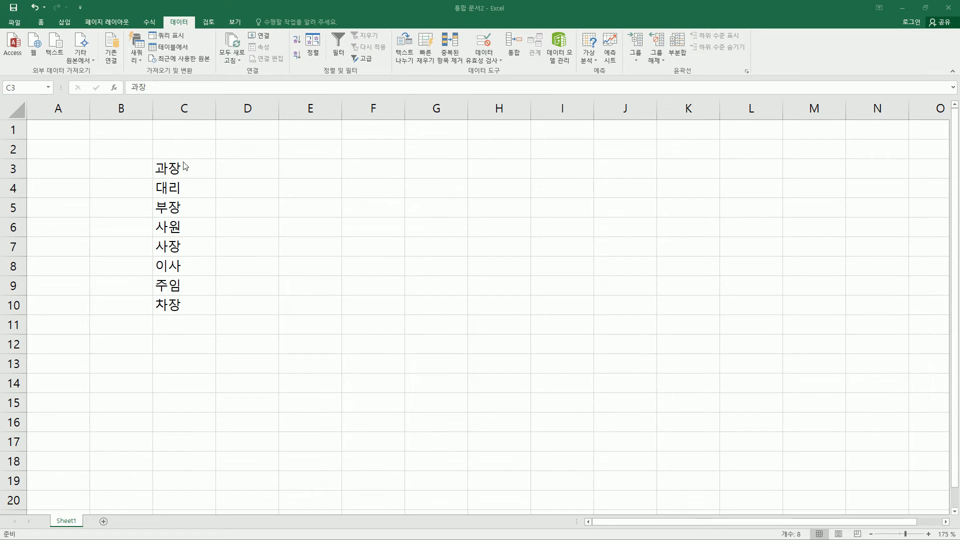
left_click(17, 23)
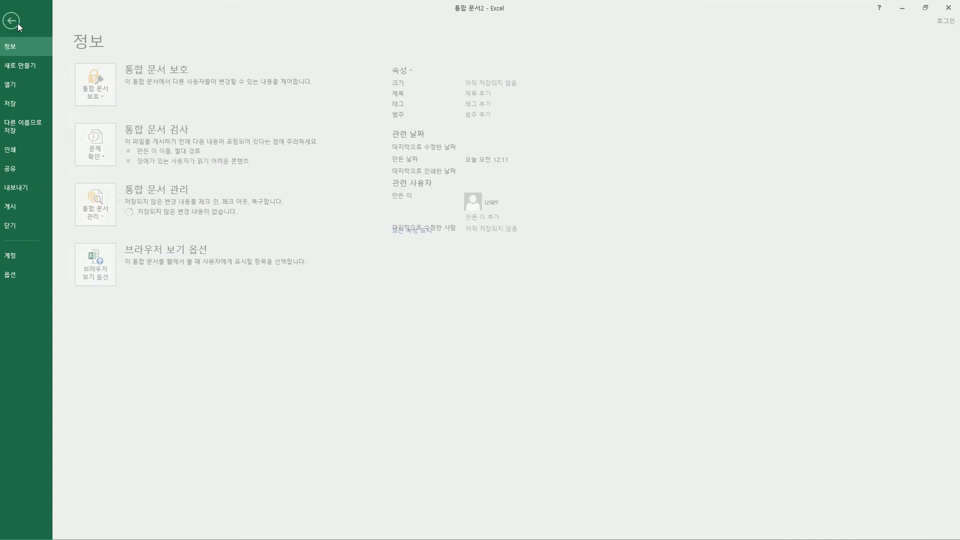
left_click(23, 273)
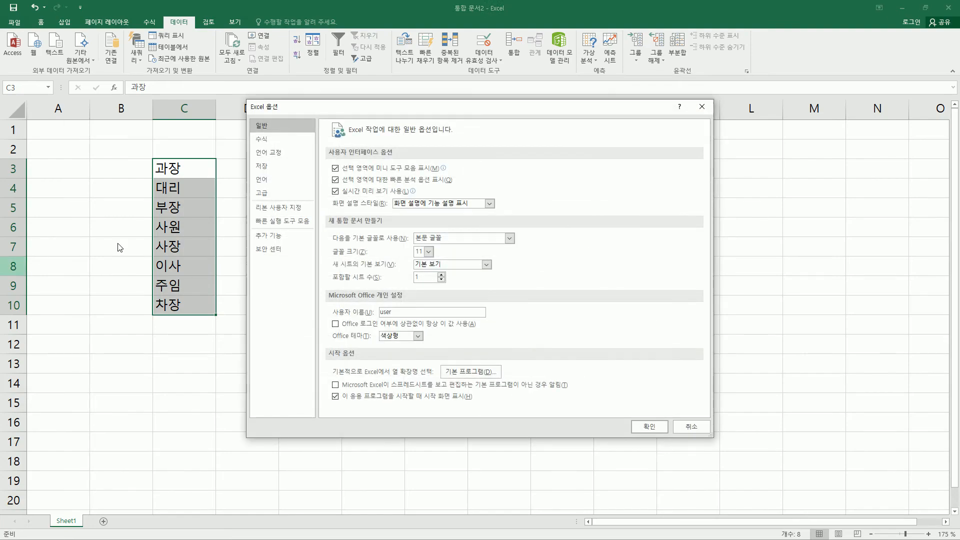
left_click(260, 193)
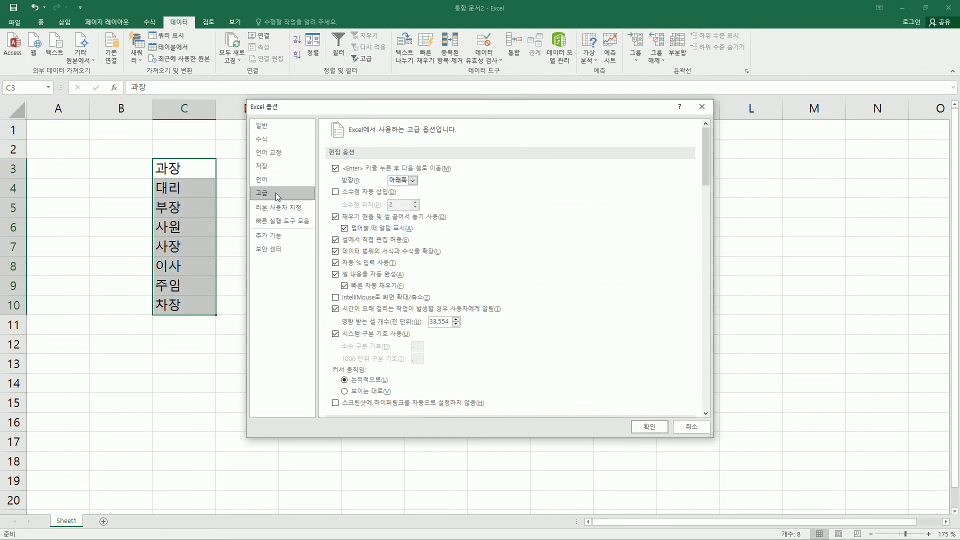
scroll(553, 225, "down", 6)
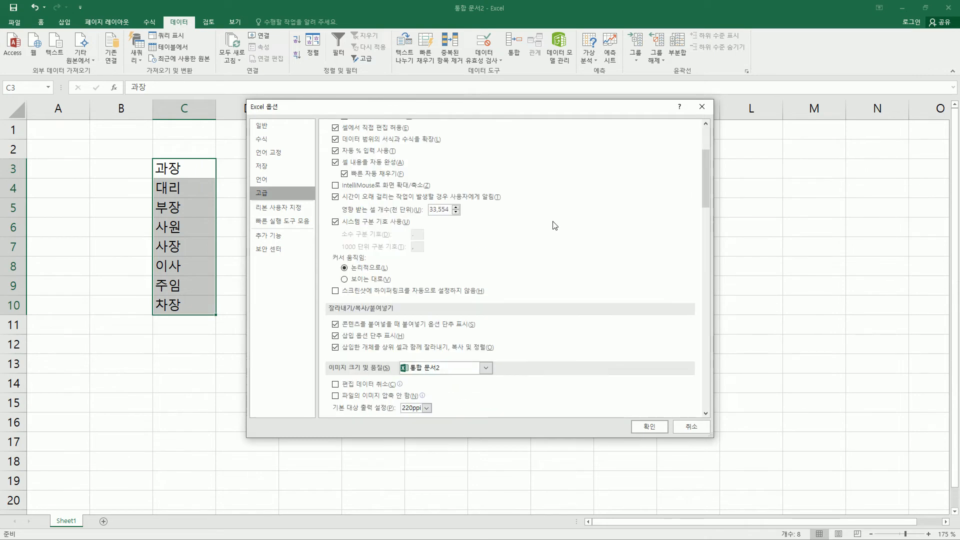
scroll(554, 225, "down", 10)
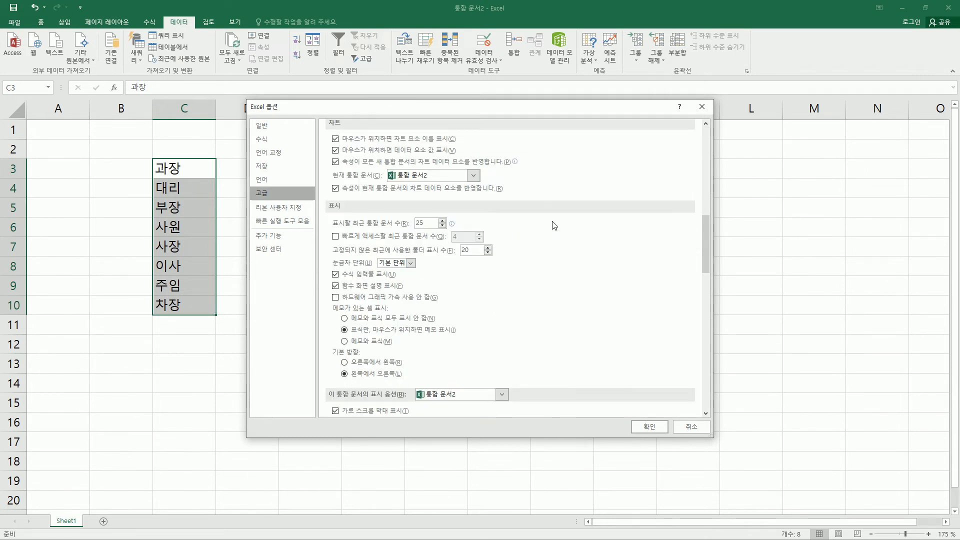
scroll(553, 225, "down", 10)
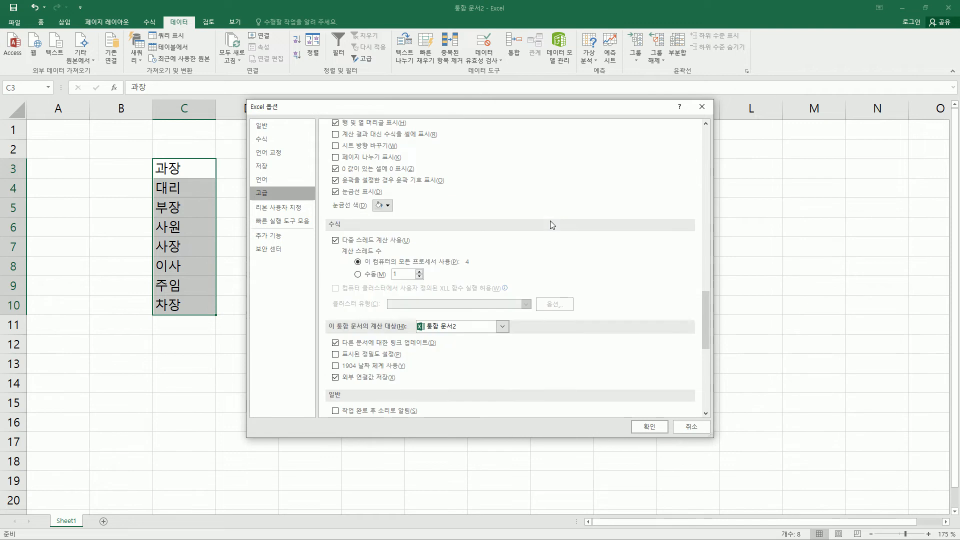
scroll(553, 225, "down", 5)
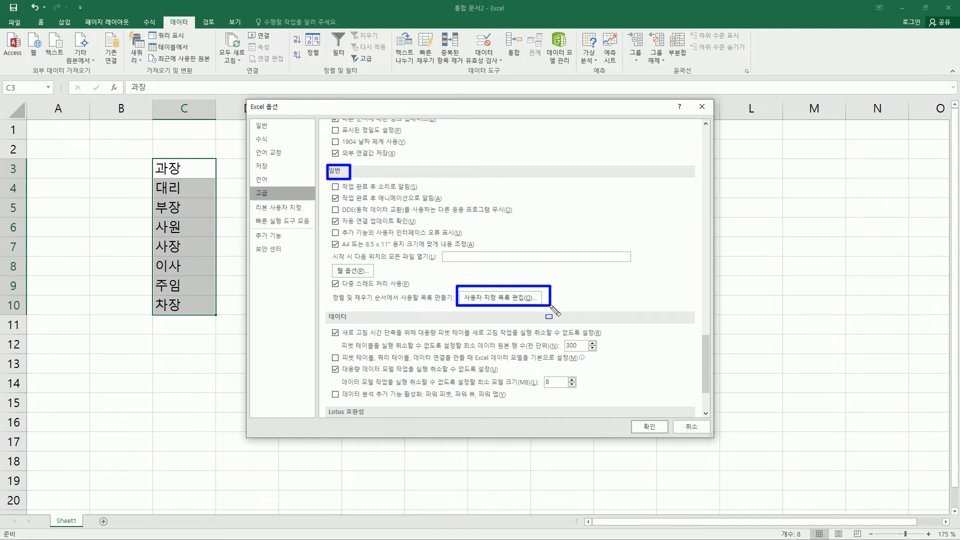
left_click(514, 299)
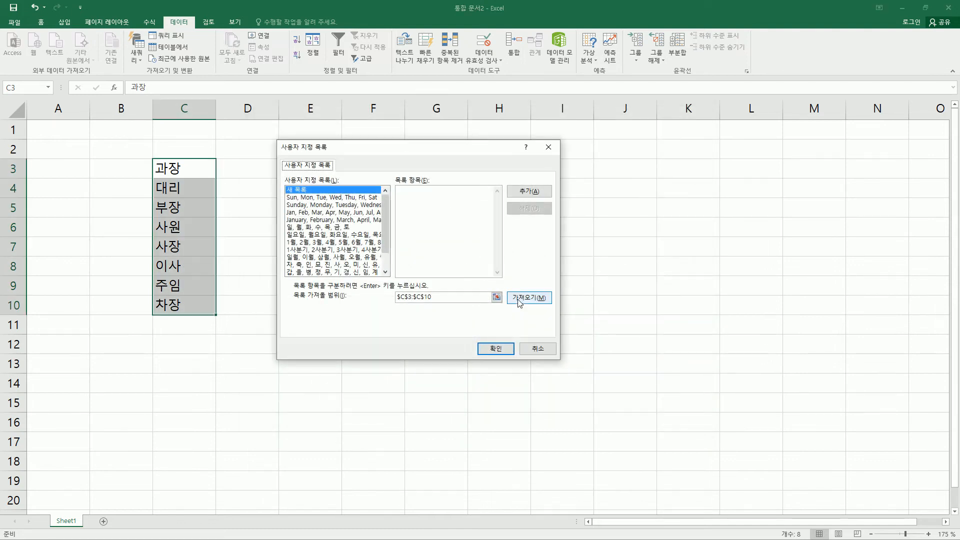
mouse_move(345, 152)
left_mouse_down()
mouse_move(291, 160)
mouse_move(341, 167)
left_mouse_up()
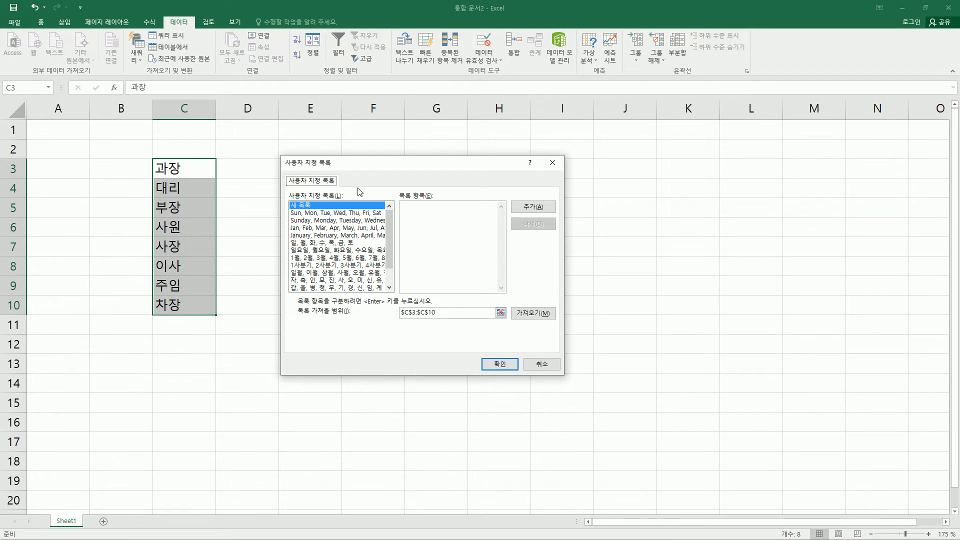
left_click(542, 364)
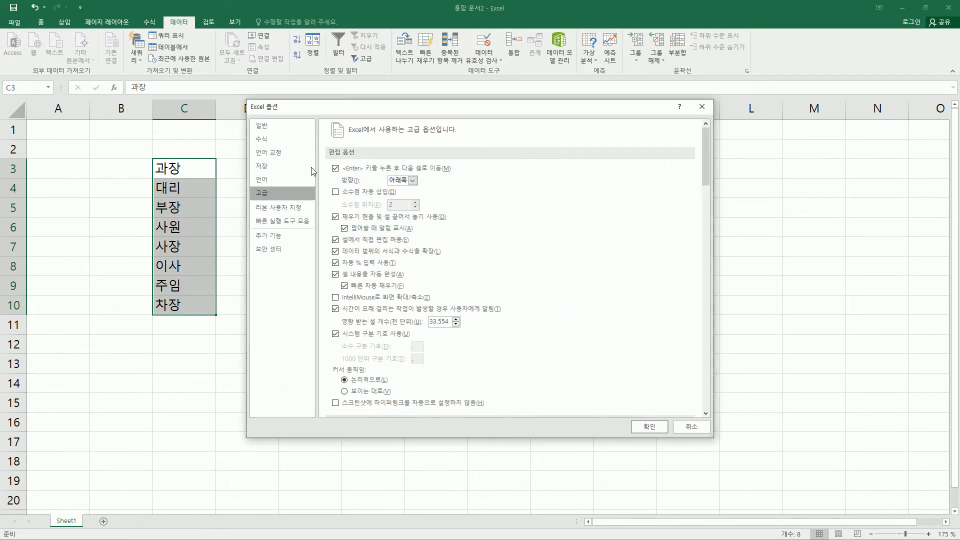
left_click(702, 107)
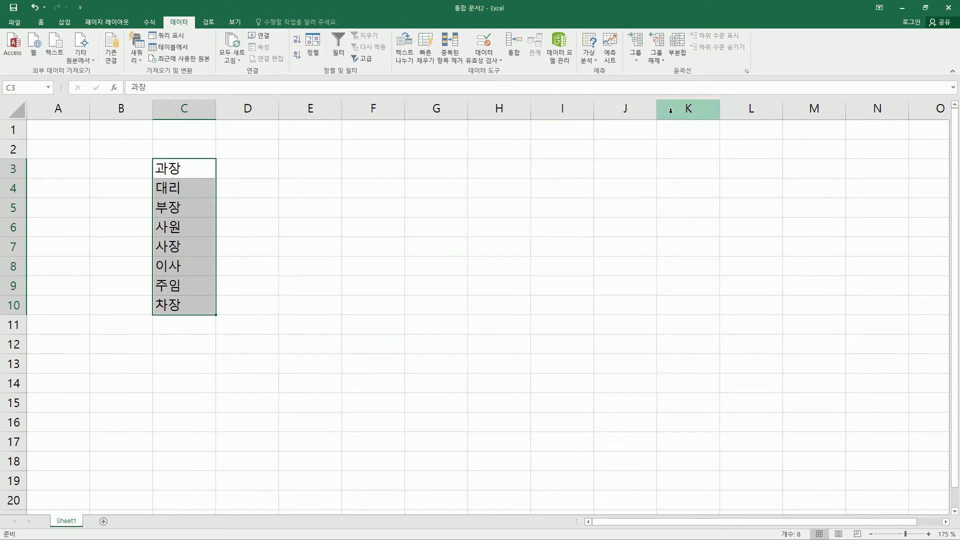
Set up a sort of C3:C10 by column C values with a custom list (사용자 지정 목록) as the order
left_click(311, 54)
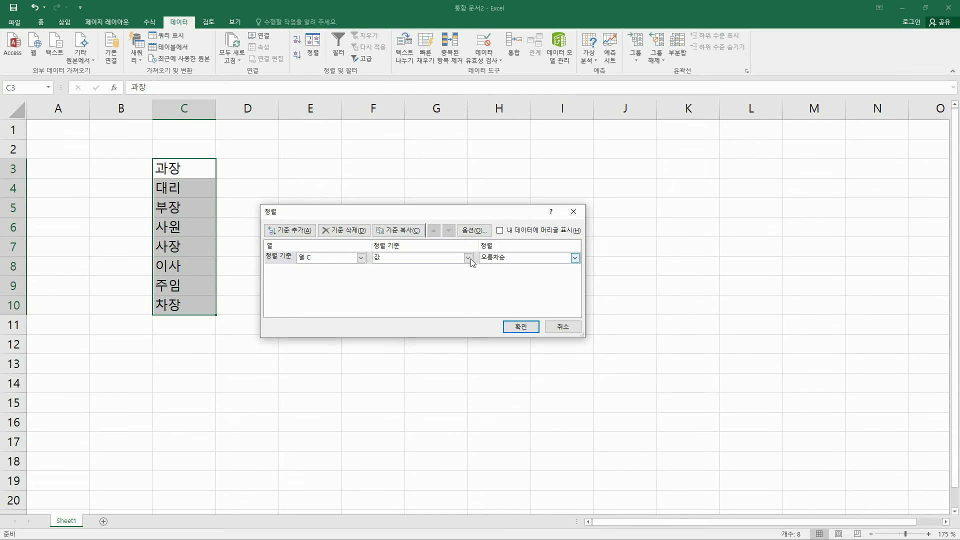
left_click_drag(292, 248, 319, 266)
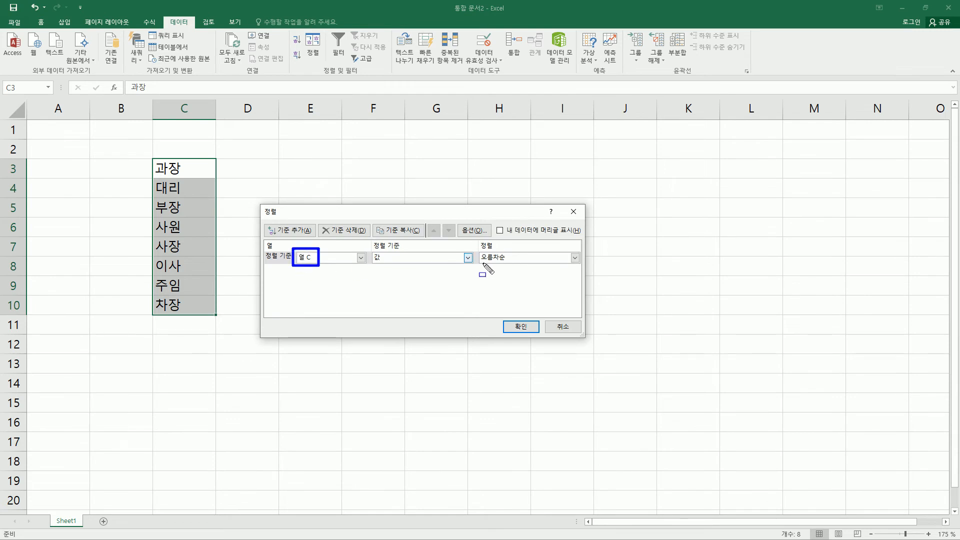
left_click_drag(475, 250, 505, 266)
key("Escape")
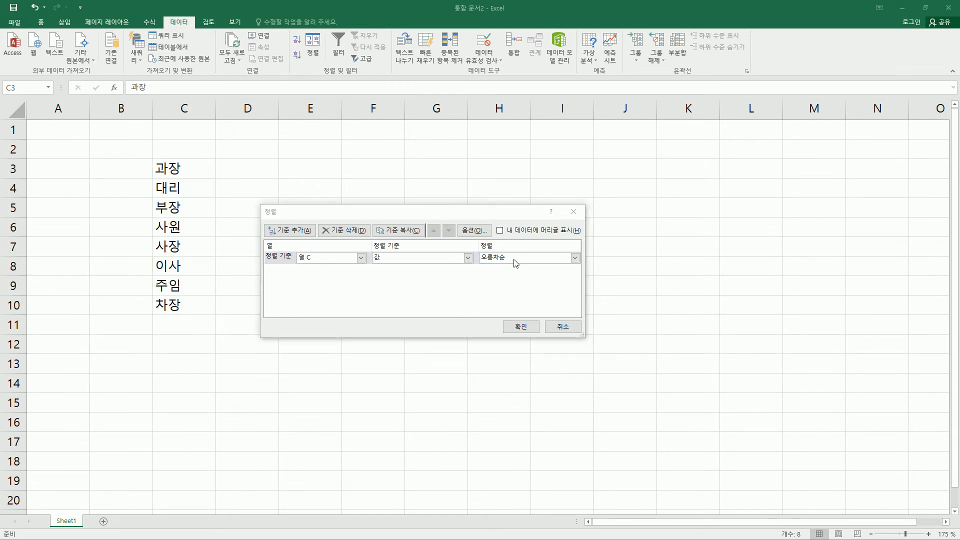
left_click(513, 258)
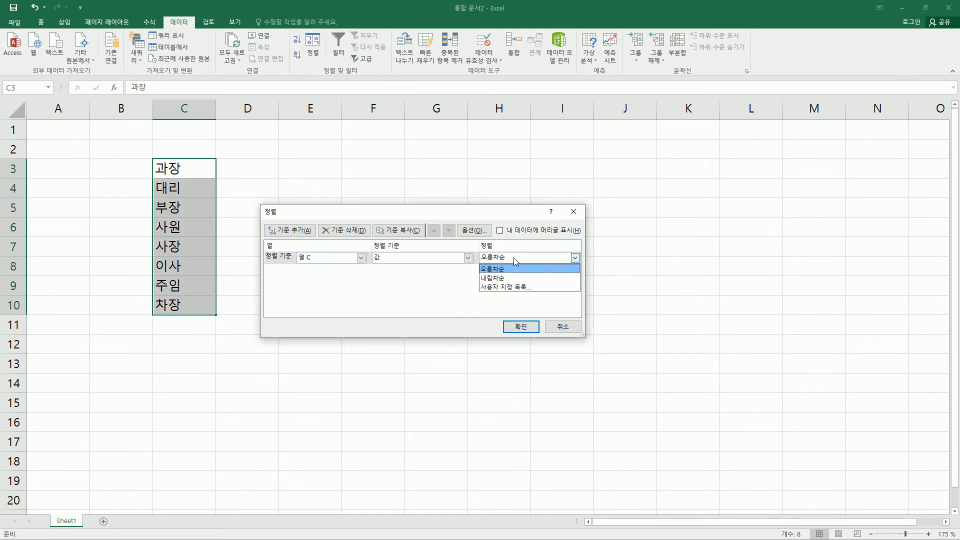
left_click(512, 287)
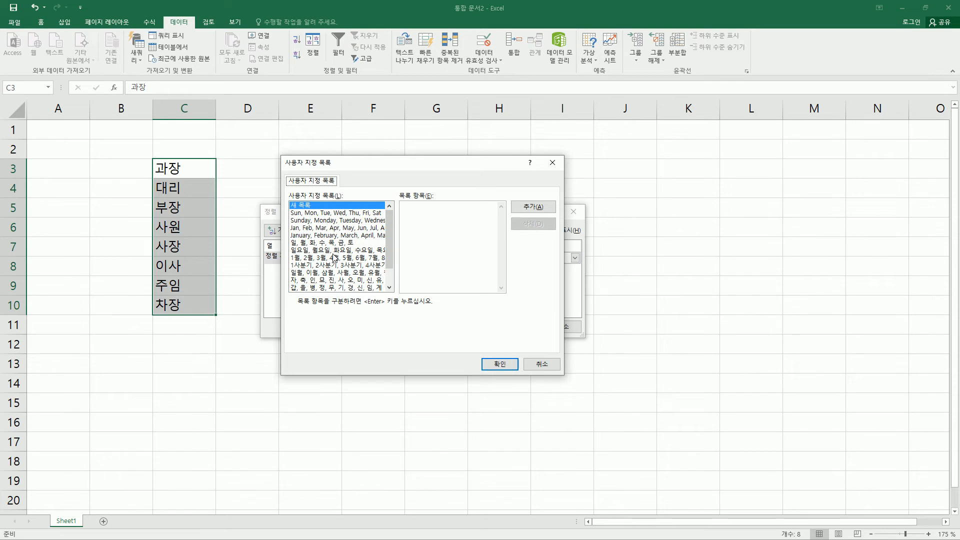
Examine the entries of the built-in custom lists, such as the abbreviated English months and the Korean weekdays
key("ctrl+2")
mouse_move(288, 209)
left_mouse_down()
mouse_move(352, 304)
mouse_move(391, 296)
left_mouse_up()
key("Escape")
mouse_move(389, 239)
left_mouse_down()
mouse_move(400, 282)
mouse_move(407, 216)
left_mouse_up()
left_click(361, 213)
left_click(350, 228)
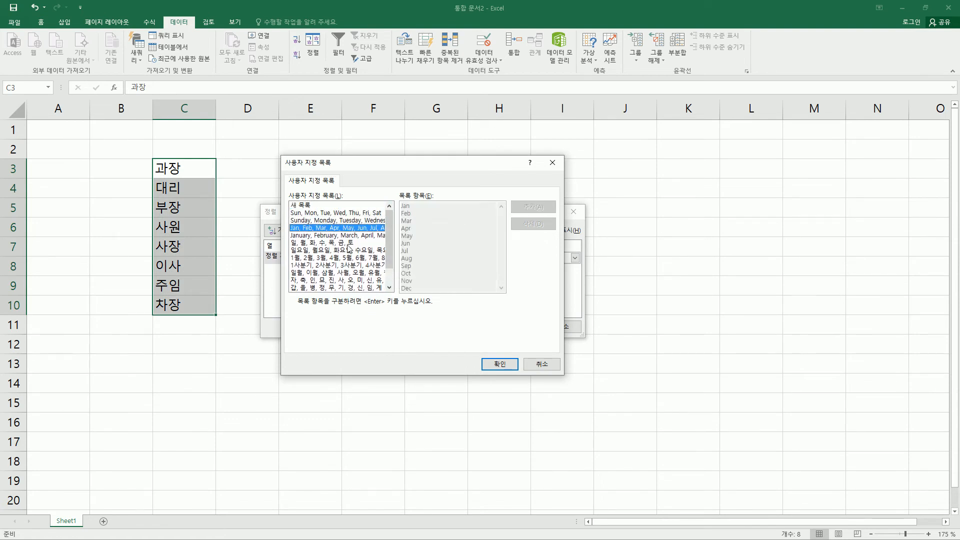
left_click(348, 244)
left_click_drag(391, 217, 399, 268)
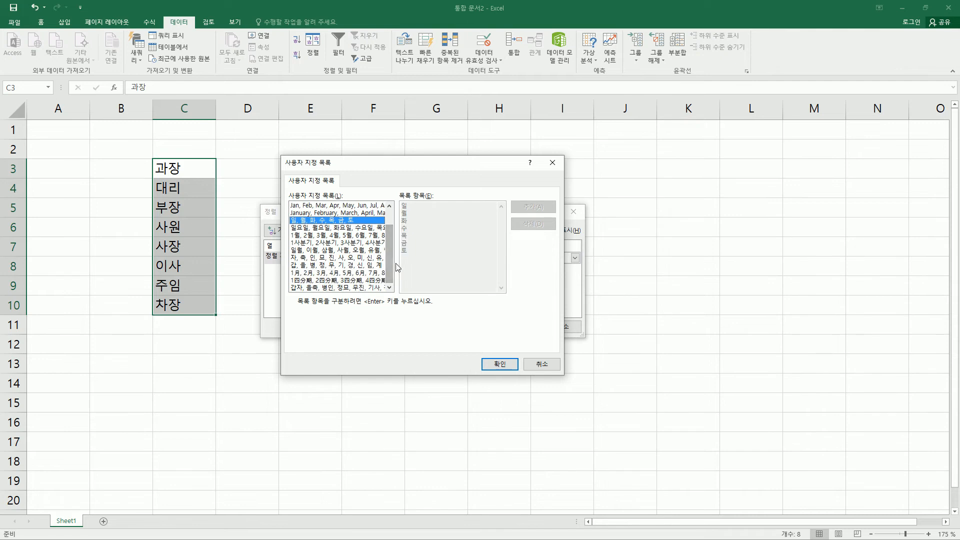
left_click_drag(395, 232, 391, 259)
left_click(375, 228)
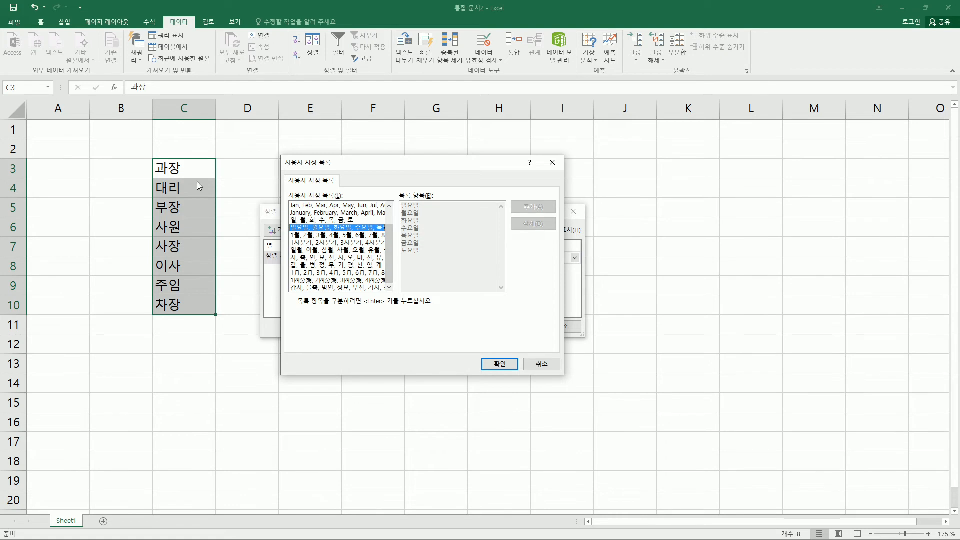
left_click_drag(392, 227, 391, 212)
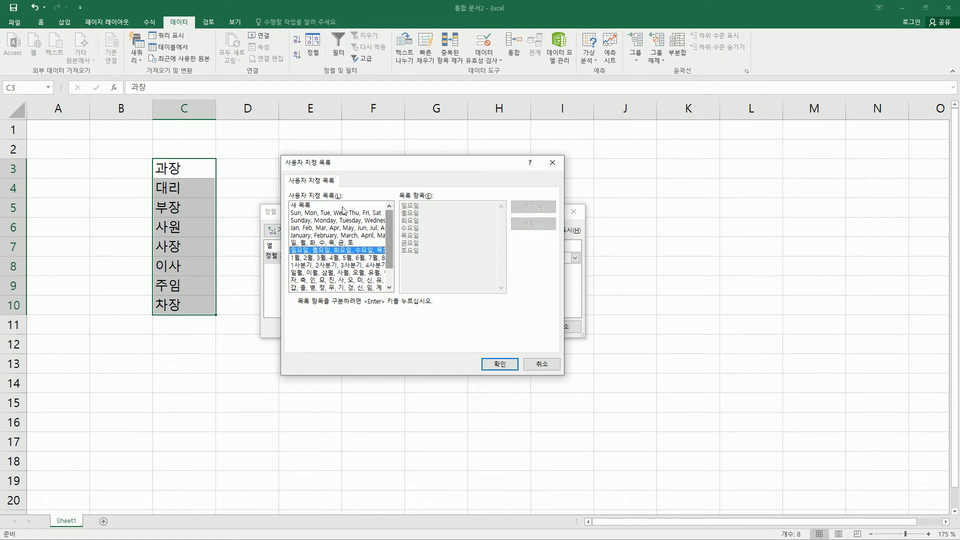
Start a new custom list (새 목록) and enter the items 사장,이사,부장,차장,과장,대리,주임,사원
left_click(302, 206)
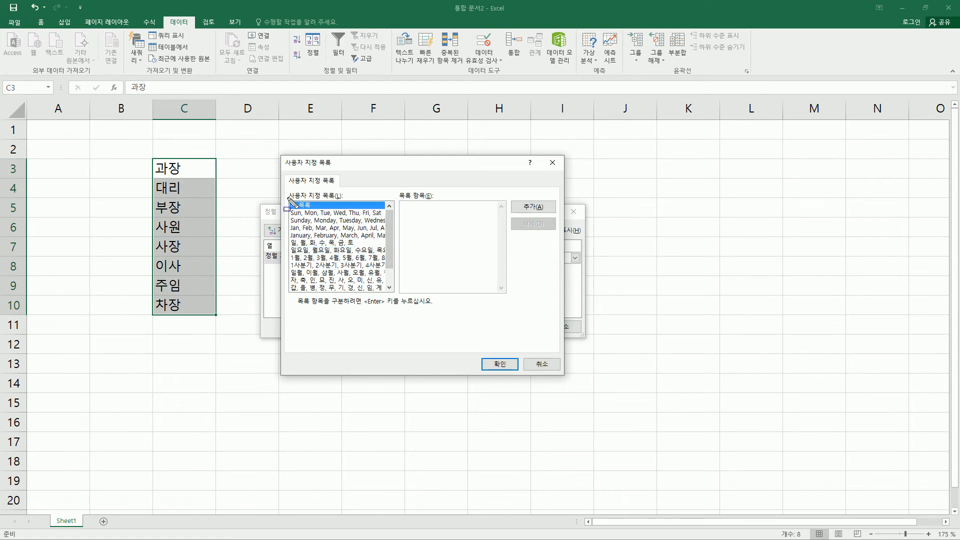
left_click_drag(400, 201, 434, 200)
left_click(409, 217)
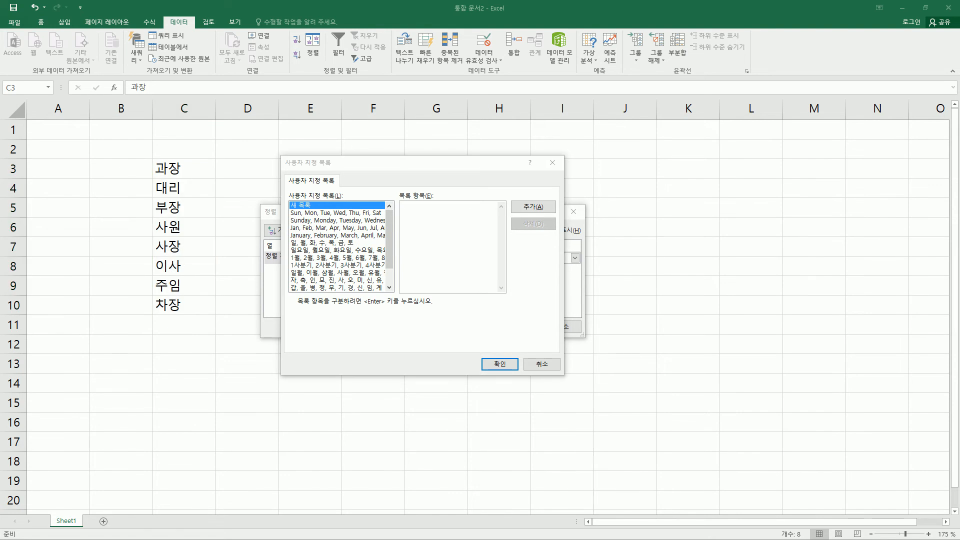
left_click(413, 232)
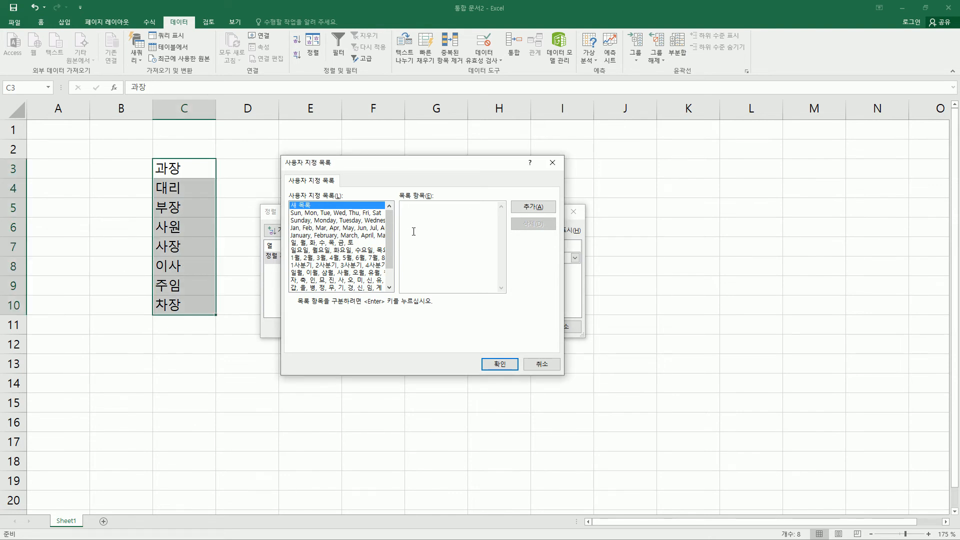
type("사자")
type(",이사")
type(",부장,")
type("차장,")
type("과장,")
type("대리,")
type("주임,")
type("사우")
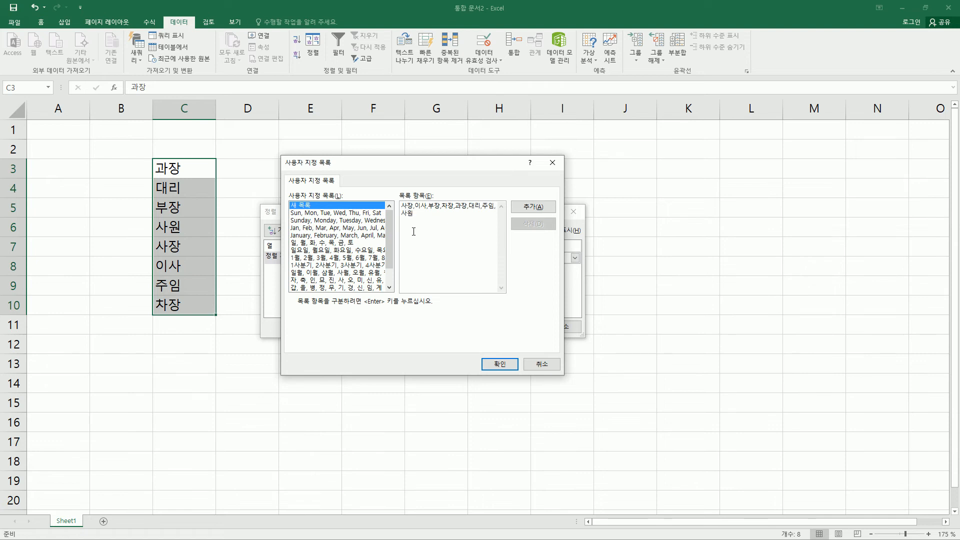
Add the entered job titles to the custom lists and choose that list as the sort order
left_click(427, 224)
left_click_drag(430, 216, 397, 205)
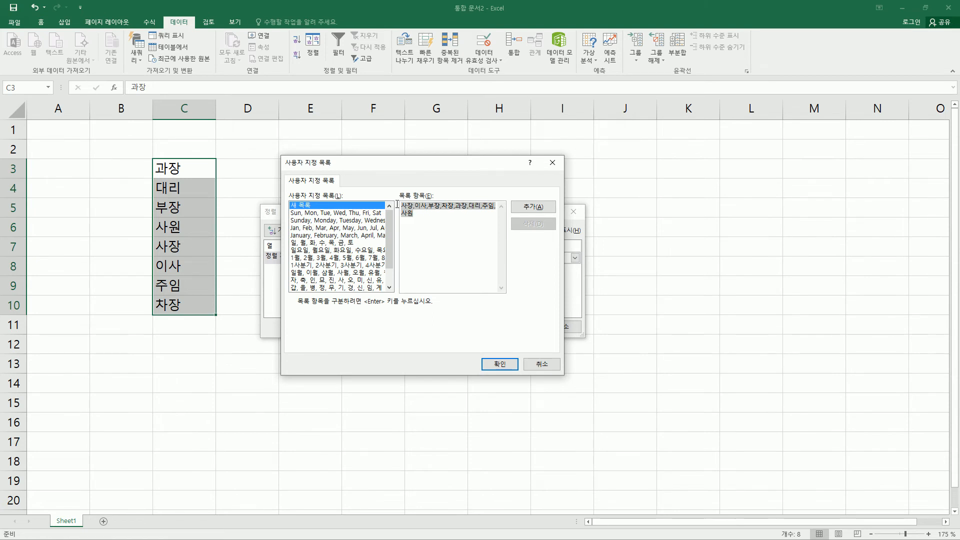
left_click(484, 223)
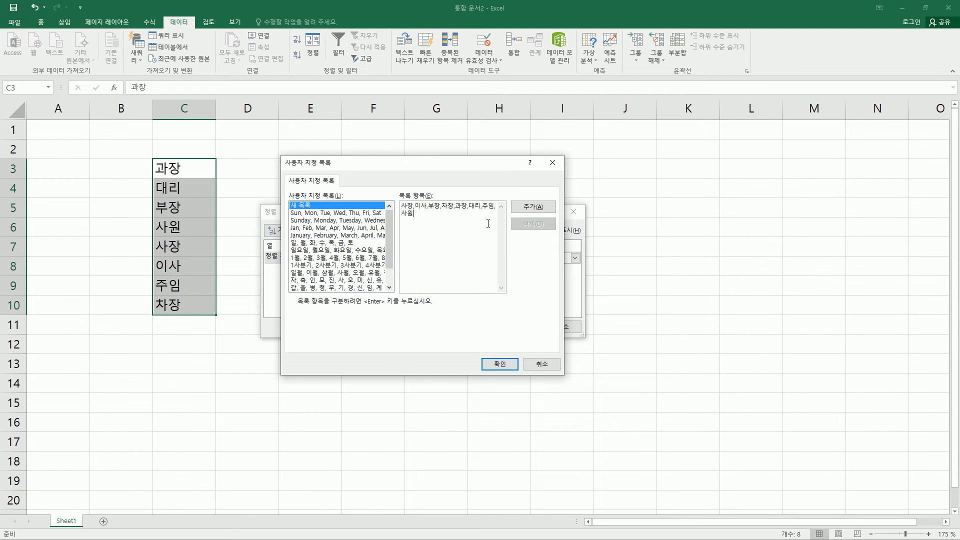
left_click(528, 211)
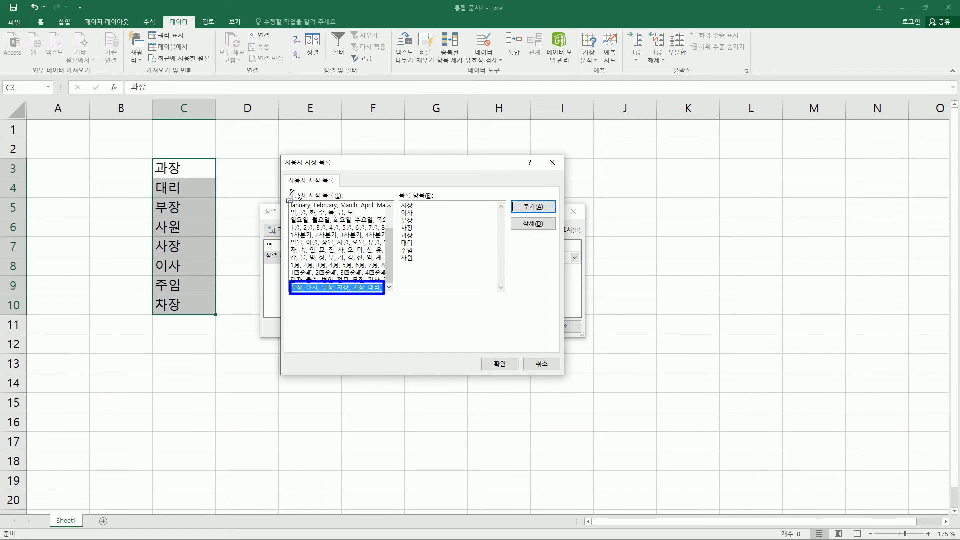
left_click_drag(290, 190, 346, 199)
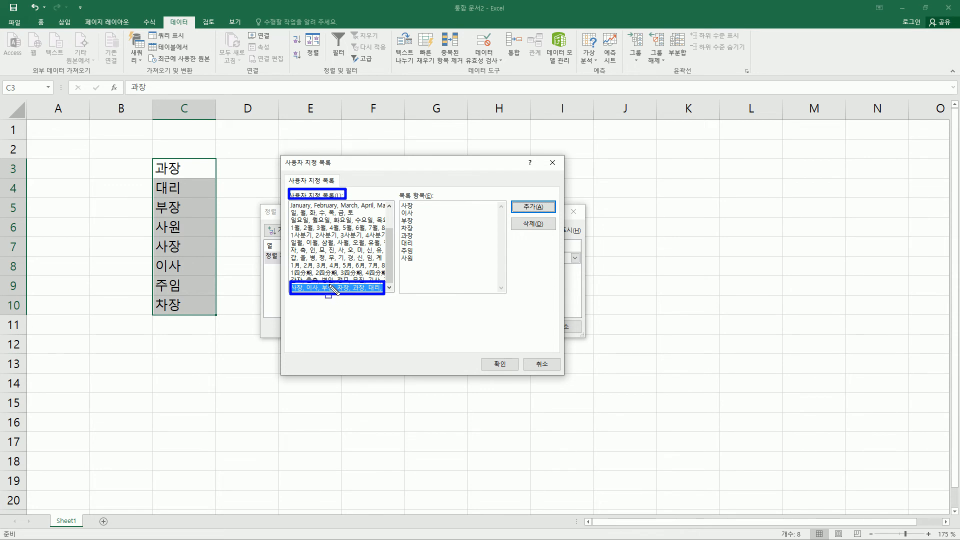
left_click_drag(483, 354, 509, 370)
key("Escape")
left_click(499, 364)
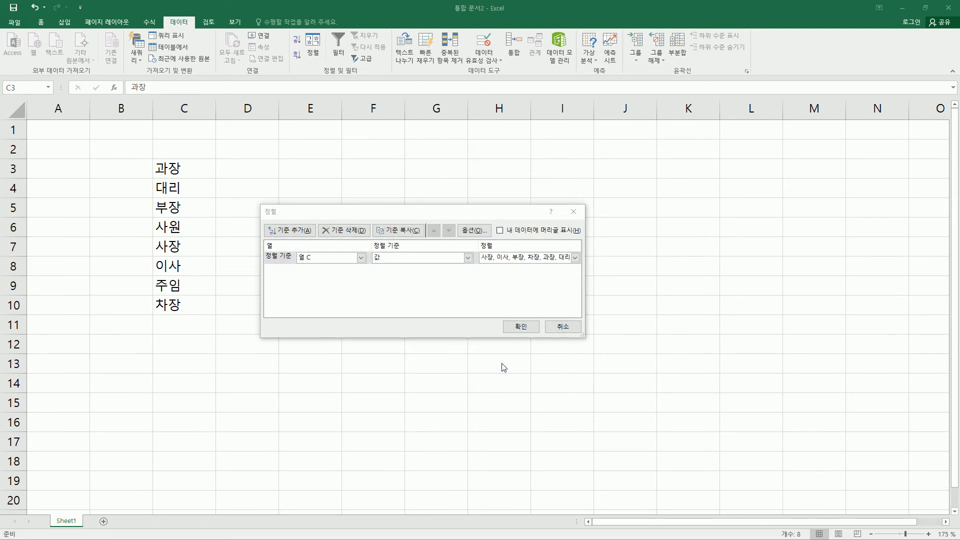
Apply the sort to C3:C10 by column C values in the order of the job-title list
key("ctrl+2")
mouse_move(478, 248)
left_mouse_down()
mouse_move(493, 261)
mouse_move(575, 267)
left_mouse_up()
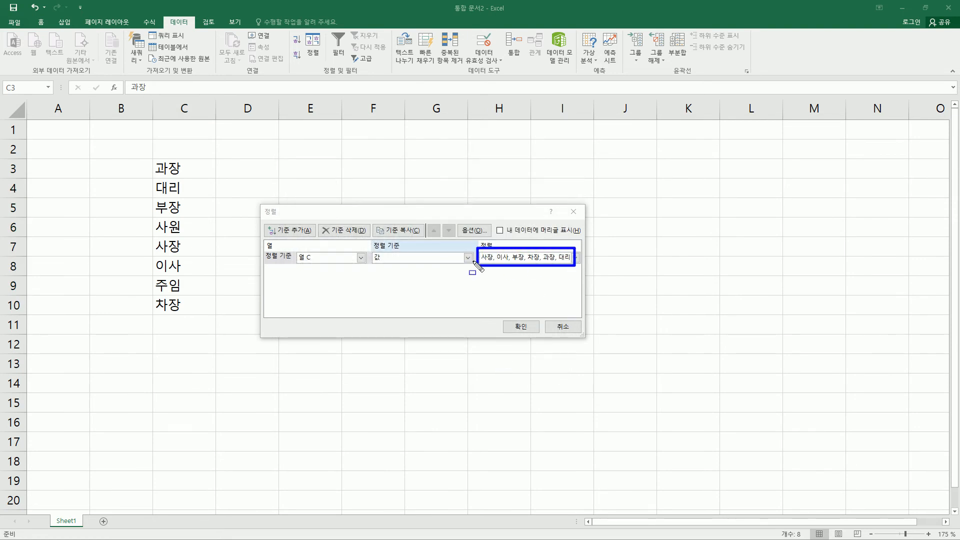
left_click_drag(510, 317, 528, 336)
left_click_drag(262, 202, 292, 223)
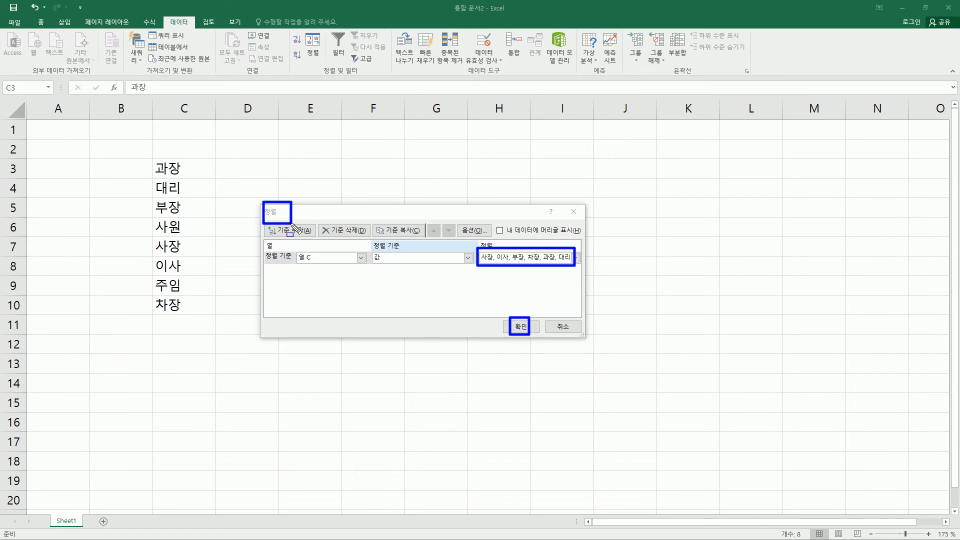
left_click_drag(296, 250, 319, 264)
left_click_drag(481, 272, 572, 273)
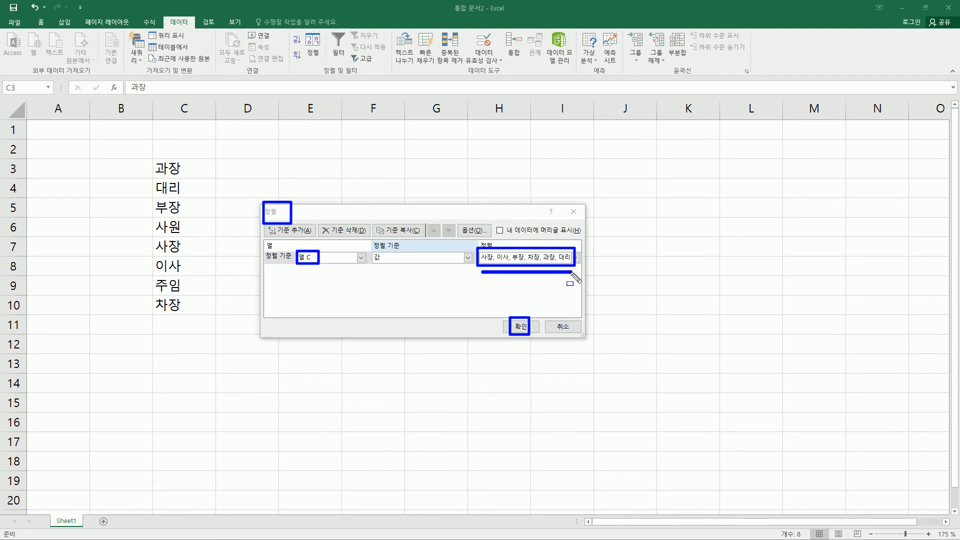
left_click(522, 326)
mouse_move(153, 157)
left_mouse_down()
mouse_move(193, 275)
mouse_move(195, 327)
left_mouse_up()
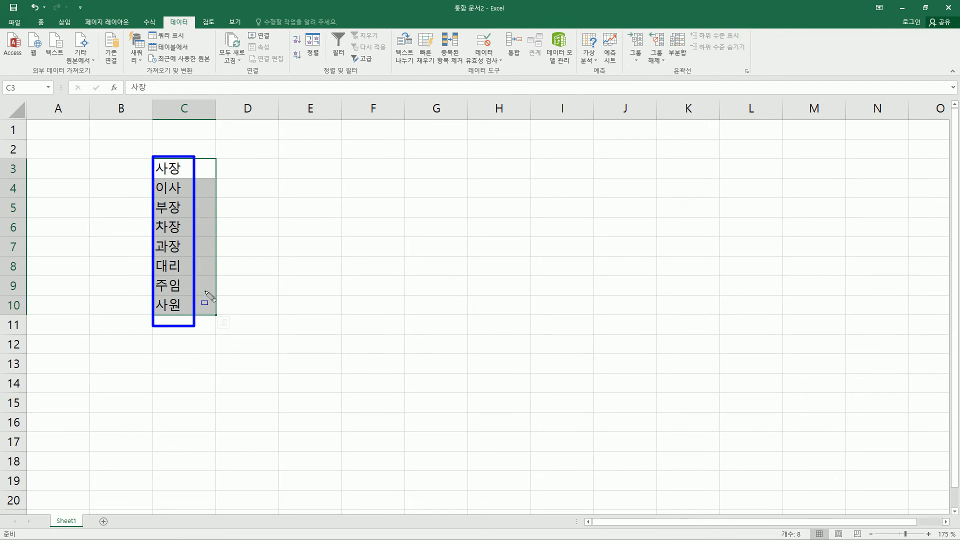
key("Escape")
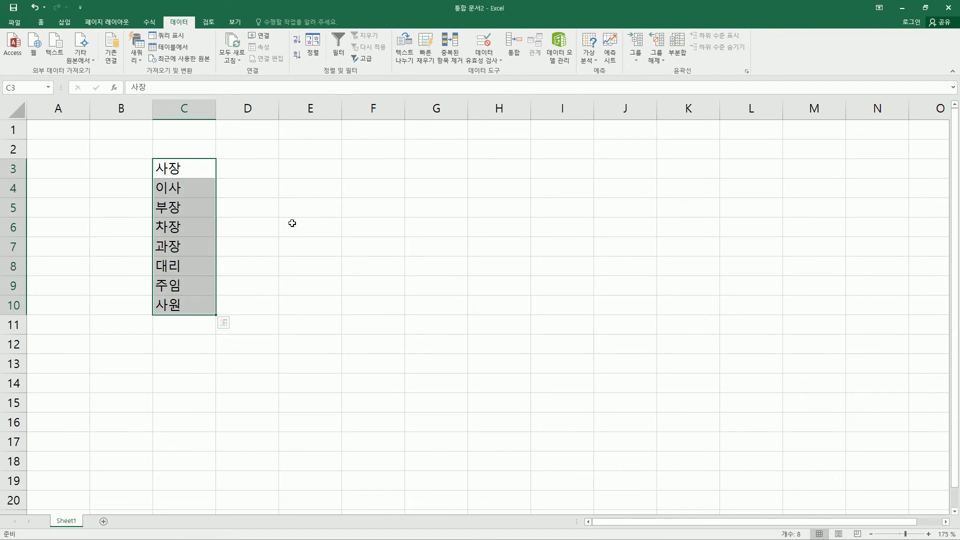
Enter 사장 in cell E3 and autofill the job-title sequence down to E16
left_click(302, 223)
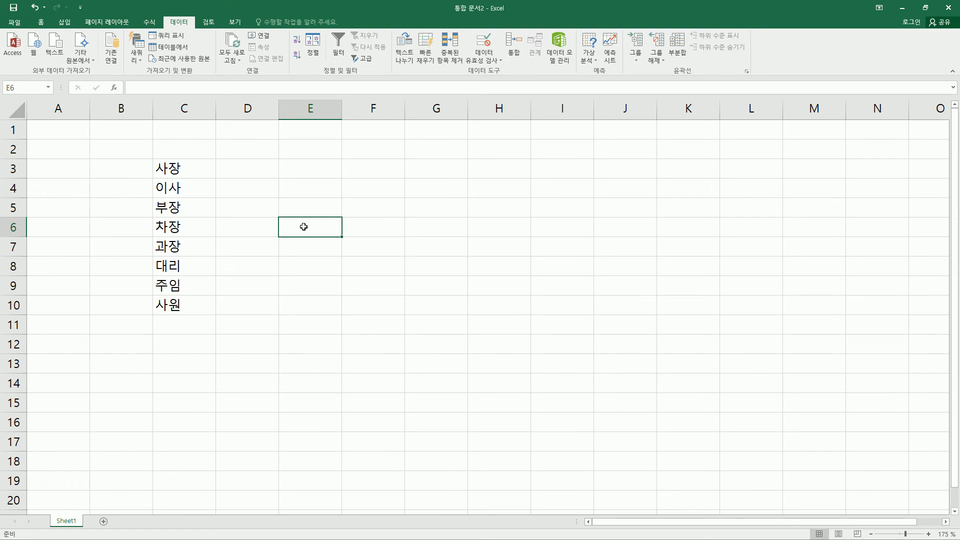
left_click(304, 173)
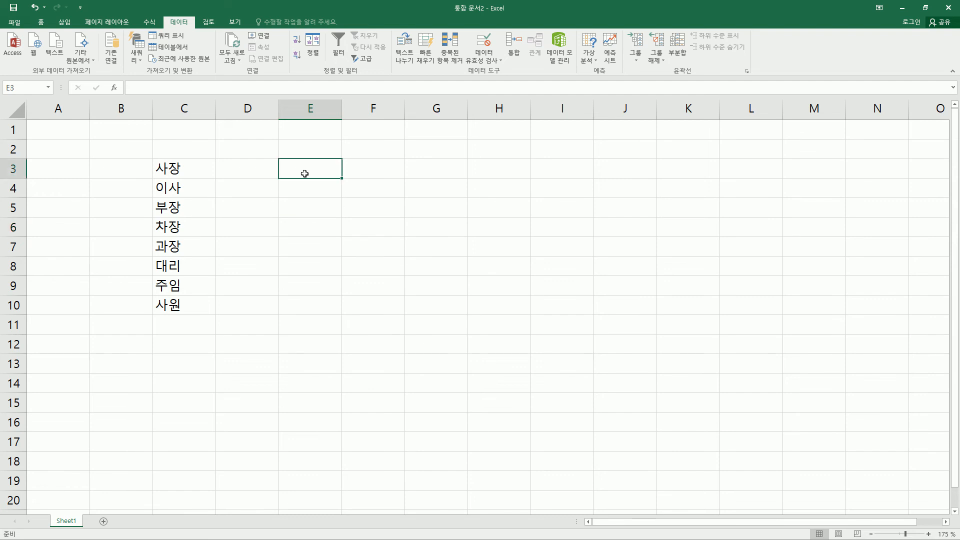
type("사장")
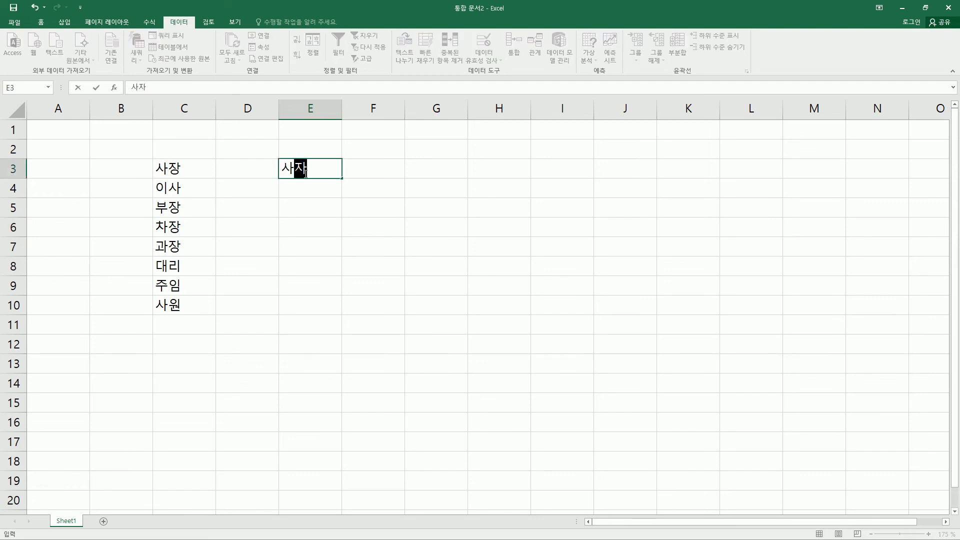
key("Return")
left_click_drag(342, 178, 375, 428)
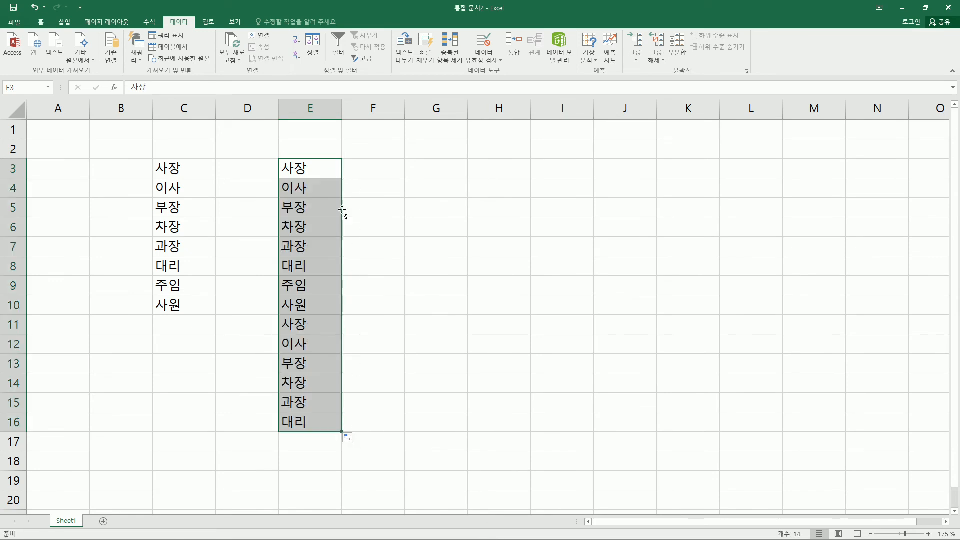
mouse_move(151, 159)
left_mouse_down()
mouse_move(197, 328)
mouse_move(210, 316)
left_mouse_up()
mouse_move(271, 159)
left_mouse_down()
mouse_move(331, 210)
mouse_move(321, 439)
left_mouse_up()
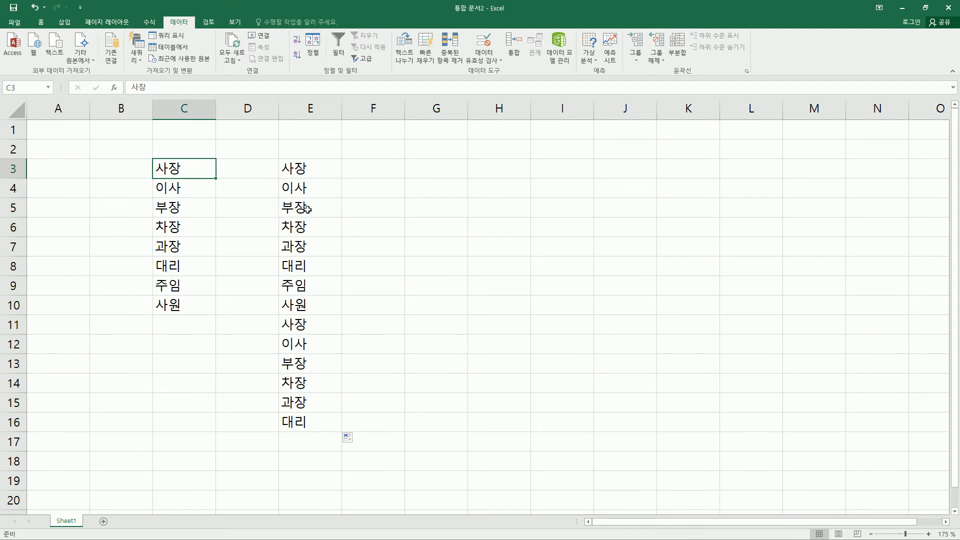
left_click(292, 193)
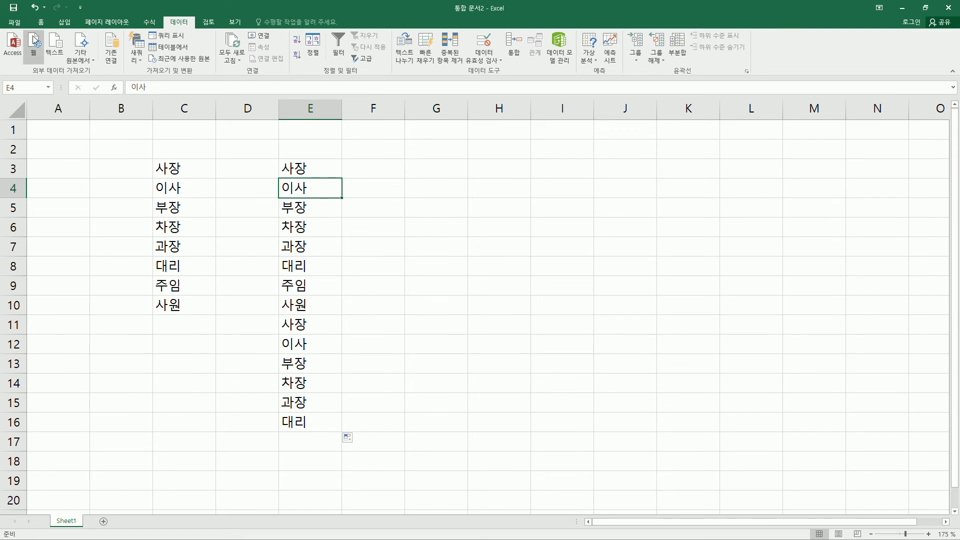
Open the custom list editor (사용자 지정 목록 편집) from the general section (일반) of Excel's advanced options
left_click(20, 22)
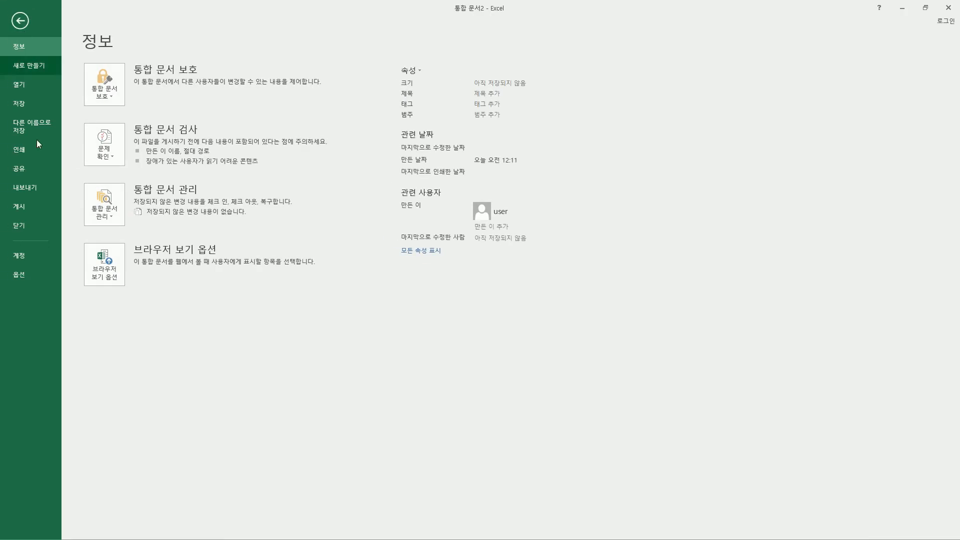
left_click(25, 270)
left_click(289, 195)
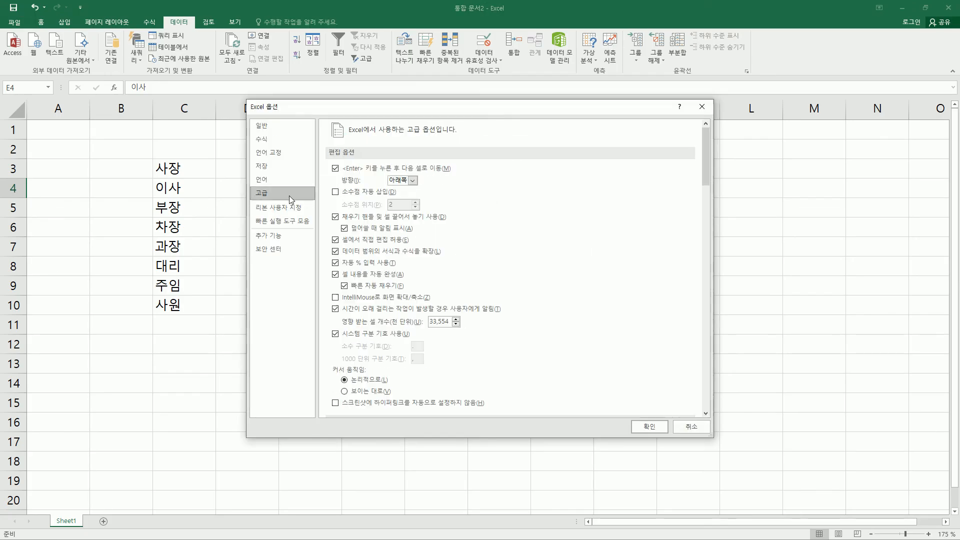
scroll(563, 240, "down", 5)
scroll(564, 240, "down", 15)
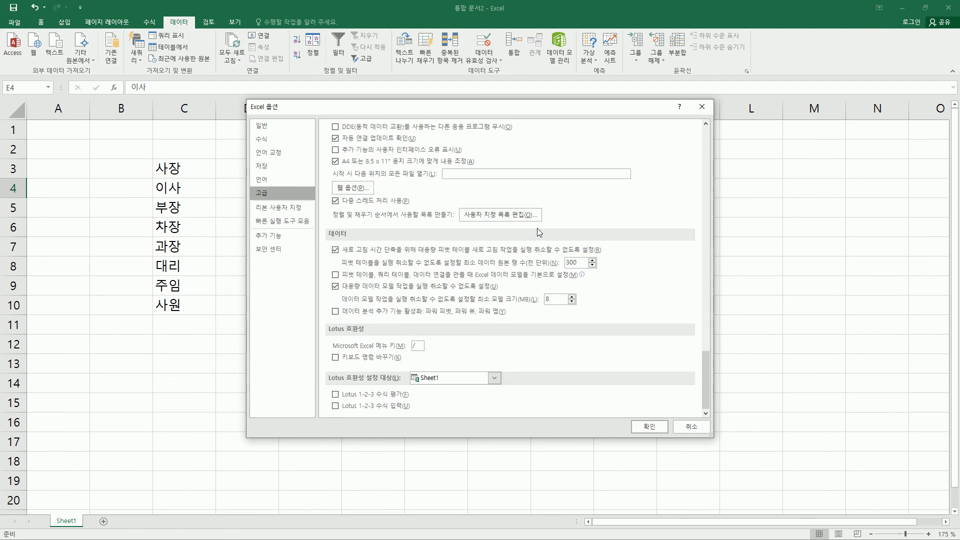
scroll(536, 230, "up", 6)
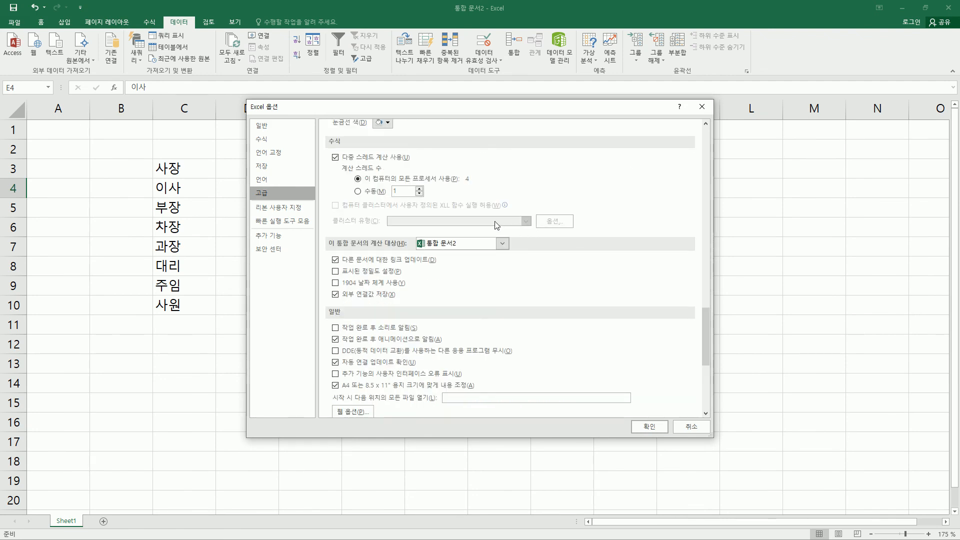
scroll(456, 316, "down", 3)
left_click_drag(325, 243, 349, 267)
mouse_move(459, 376)
left_mouse_down()
mouse_move(507, 393)
mouse_move(543, 391)
left_mouse_up()
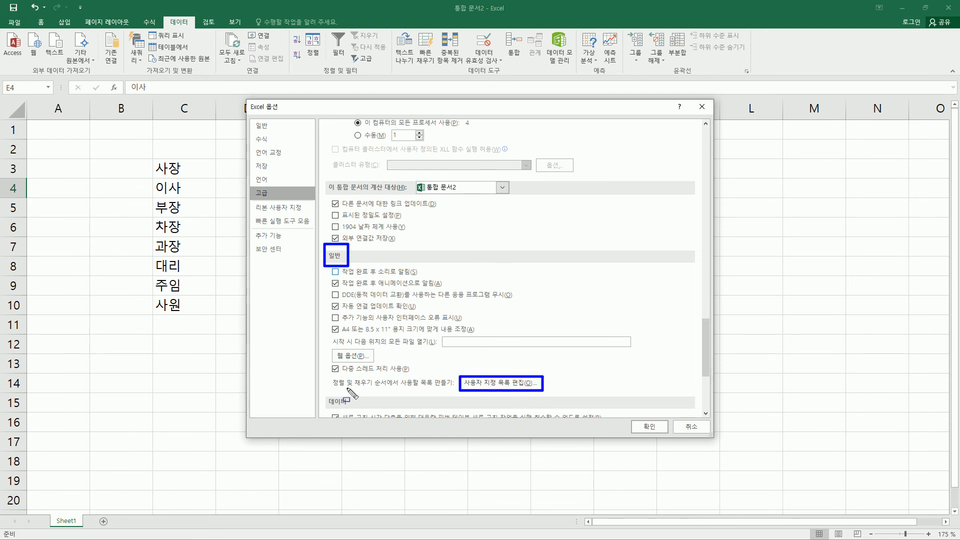
left_click_drag(330, 389, 456, 391)
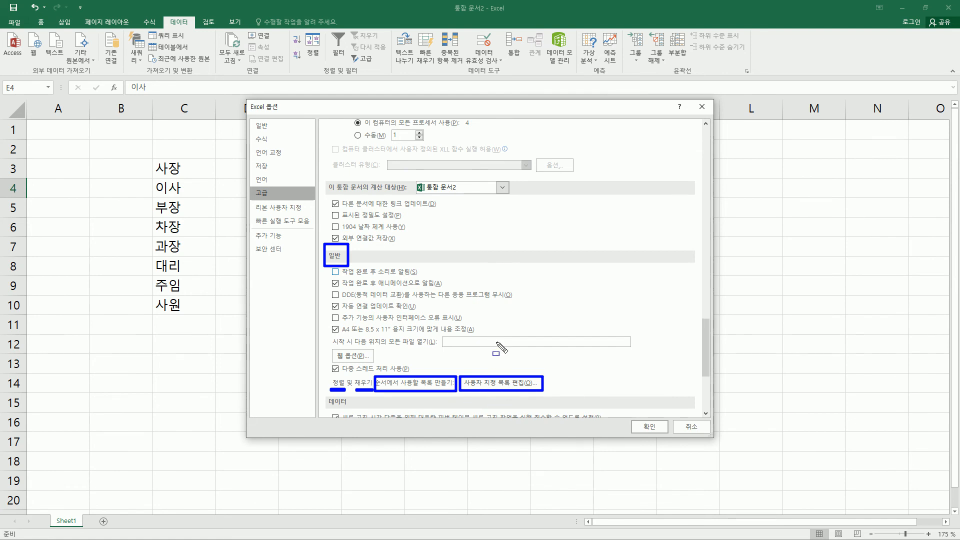
mouse_move(330, 373)
left_mouse_down()
mouse_move(347, 393)
mouse_move(363, 387)
mouse_move(376, 398)
left_mouse_up()
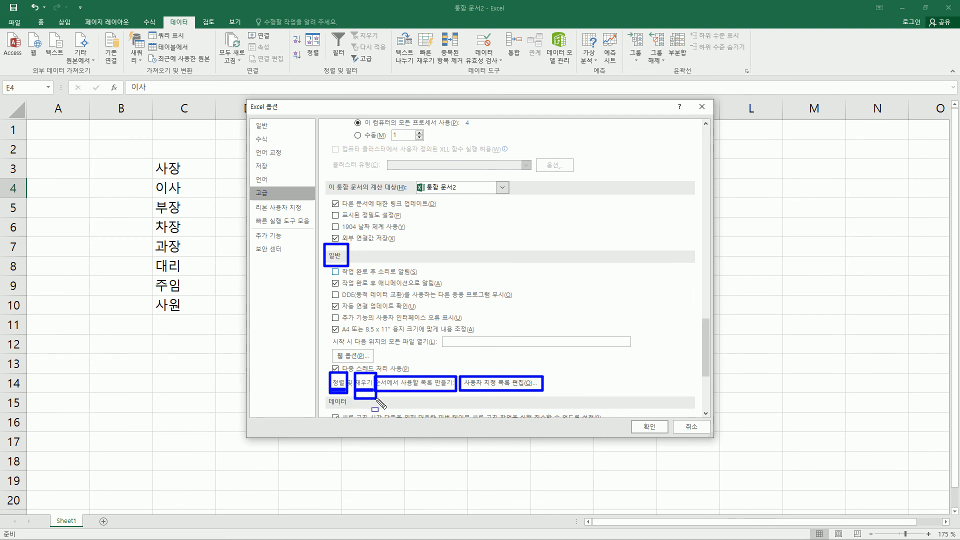
left_click(495, 384)
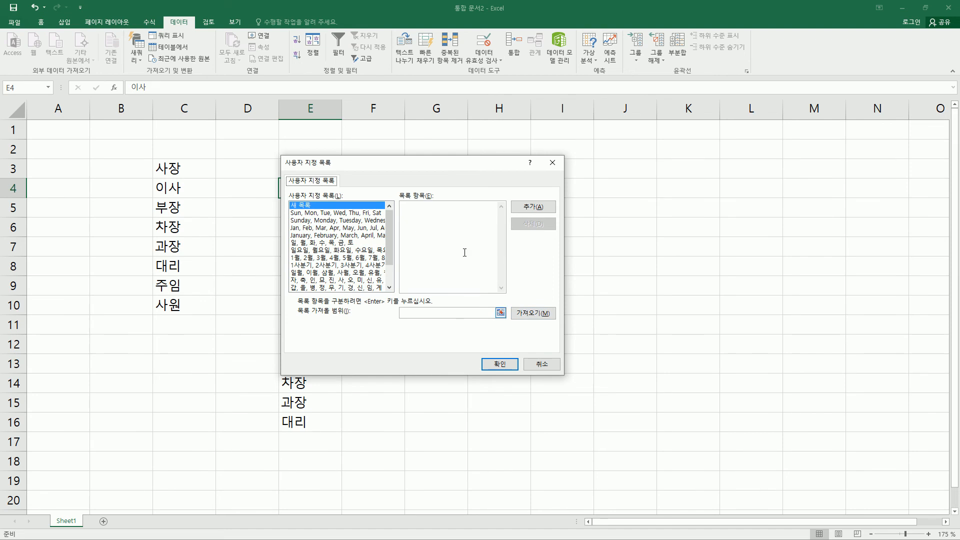
Move the custom list dialog clear of column E and view the entries of the job-title list
left_click_drag(419, 163, 515, 152)
left_click_drag(489, 240, 487, 257)
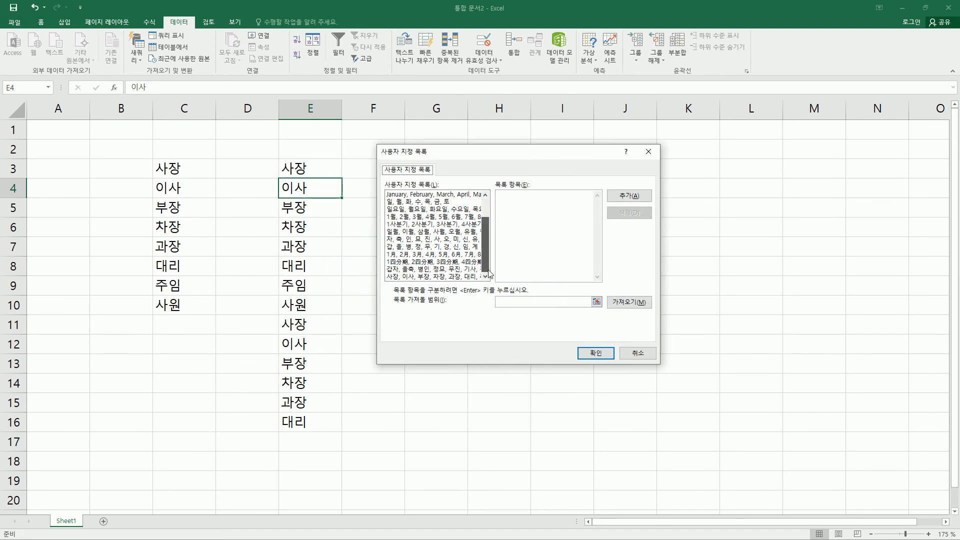
left_click(406, 276)
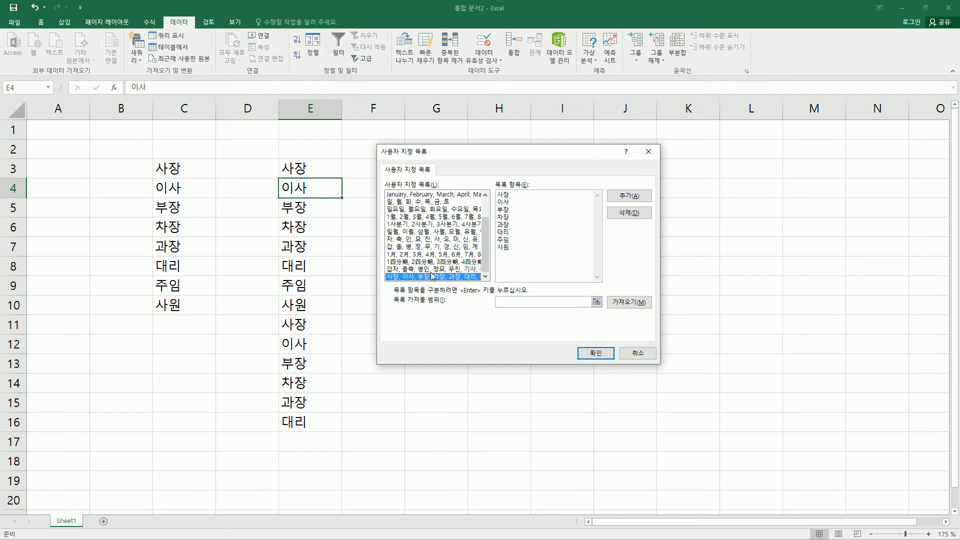
Compare the entries of built-in lists, such as 갑자, 을축, 병인 and 자, 축, 인, with those of the job-title list
left_click_drag(485, 228, 493, 211)
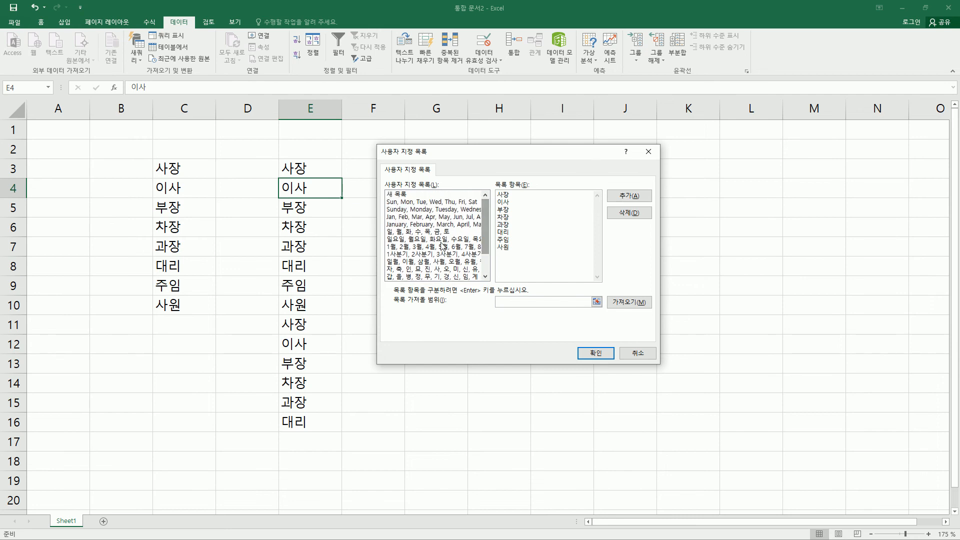
left_click(440, 217)
left_click(427, 239)
scroll(427, 242, "down", 2)
left_click(431, 225)
left_click(426, 247)
left_click(430, 262)
left_click(431, 270)
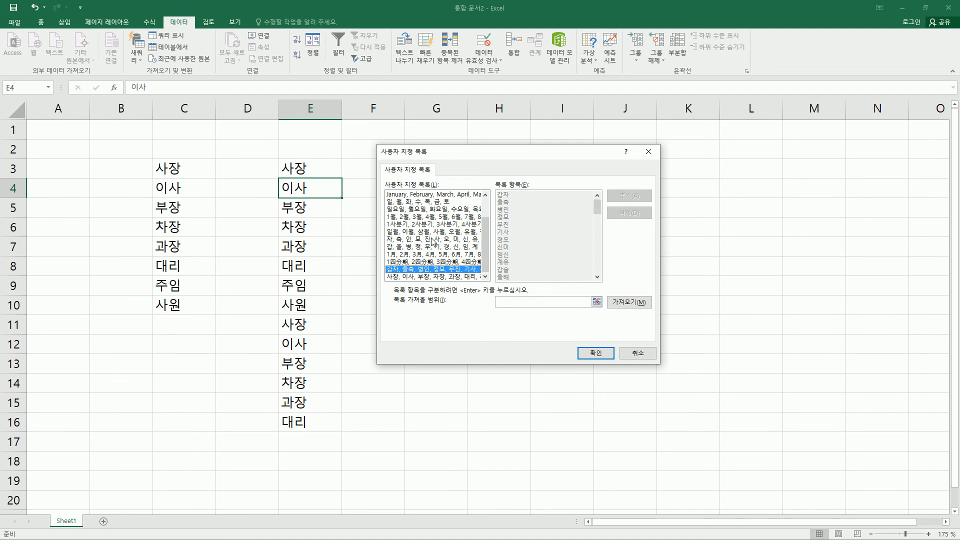
left_click(433, 240)
mouse_move(496, 190)
left_mouse_down()
mouse_move(510, 249)
mouse_move(569, 284)
mouse_move(603, 284)
left_mouse_up()
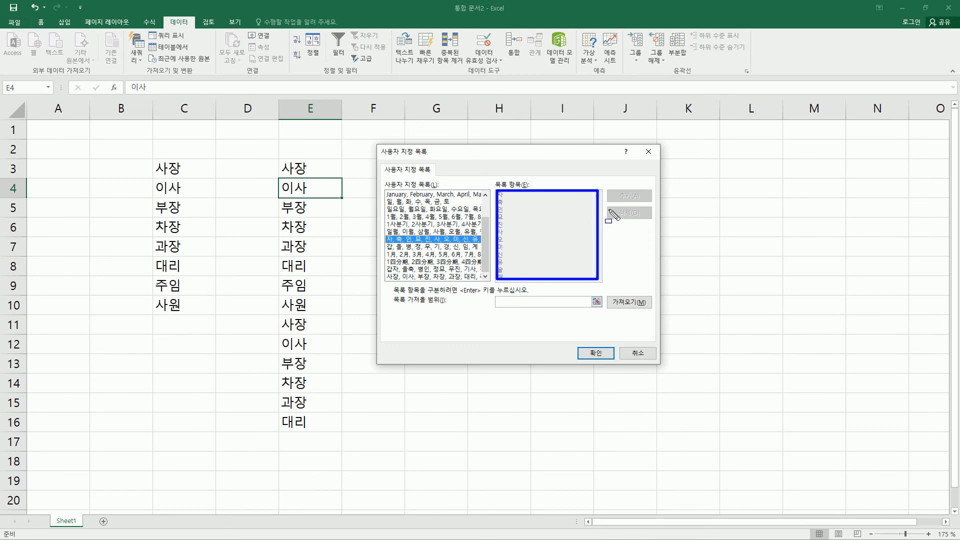
left_click(428, 277)
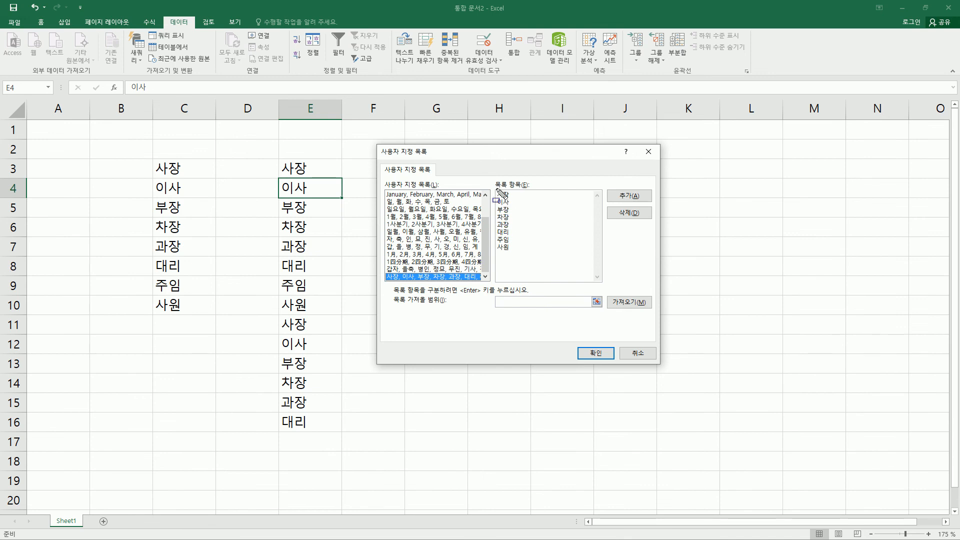
mouse_move(496, 188)
left_mouse_down()
mouse_move(516, 241)
mouse_move(593, 282)
left_mouse_up()
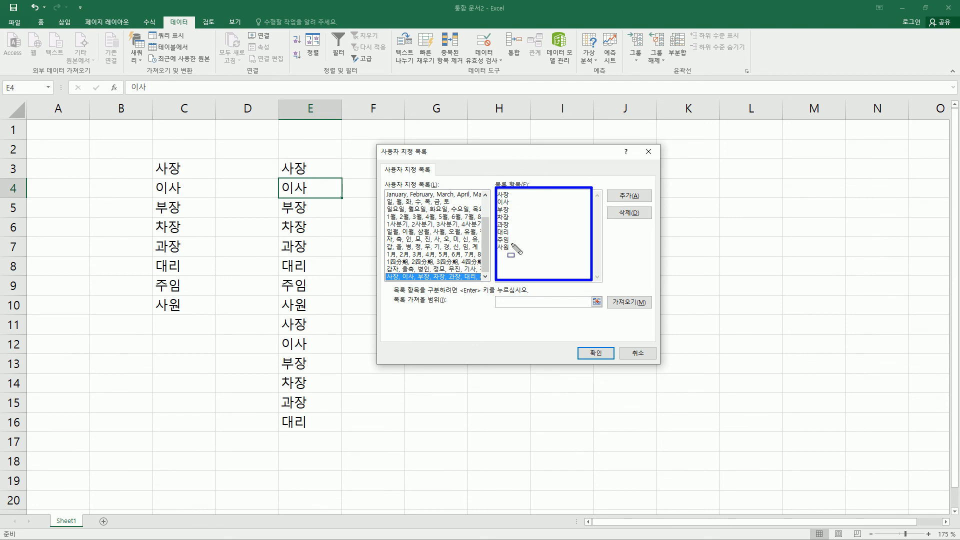
left_click_drag(612, 206, 642, 217)
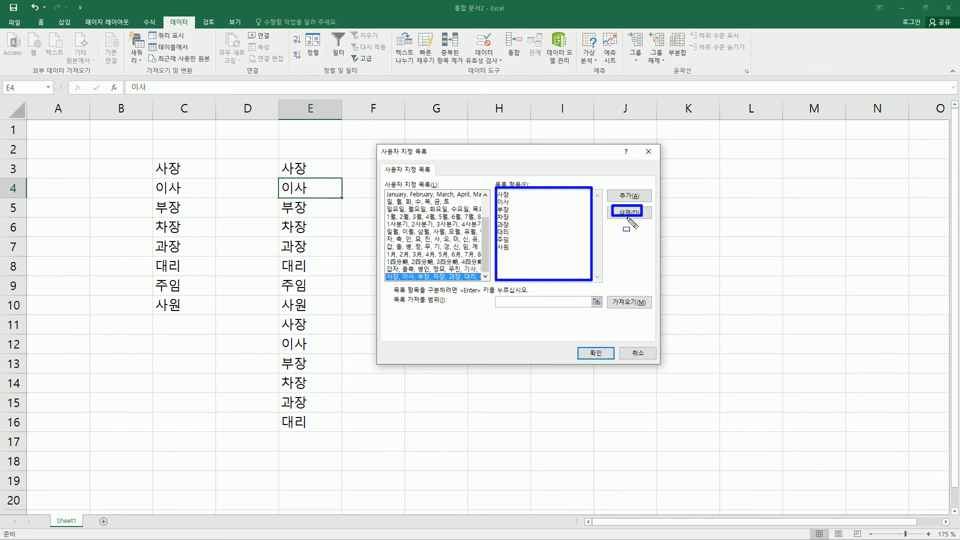
mouse_move(385, 189)
left_mouse_down()
mouse_move(492, 283)
mouse_move(483, 272)
left_mouse_up()
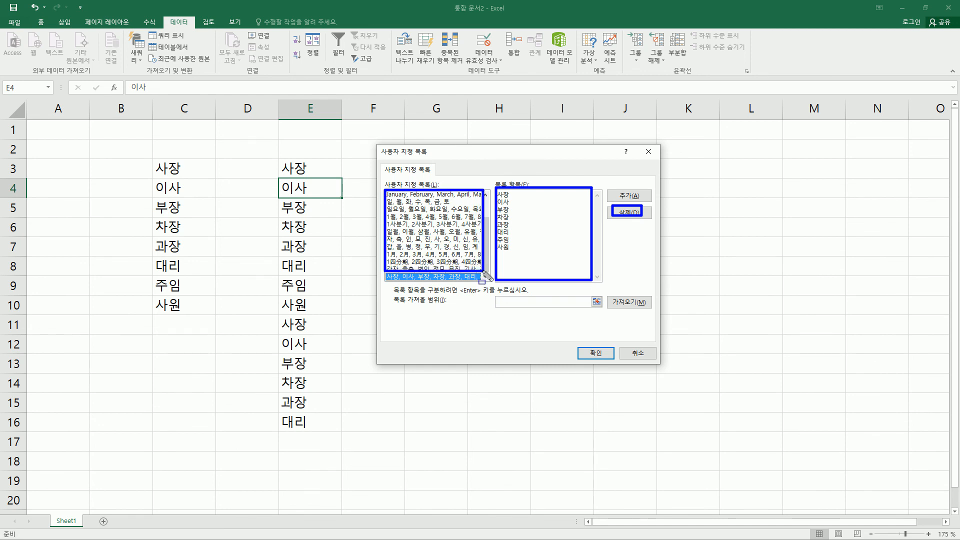
key("Escape")
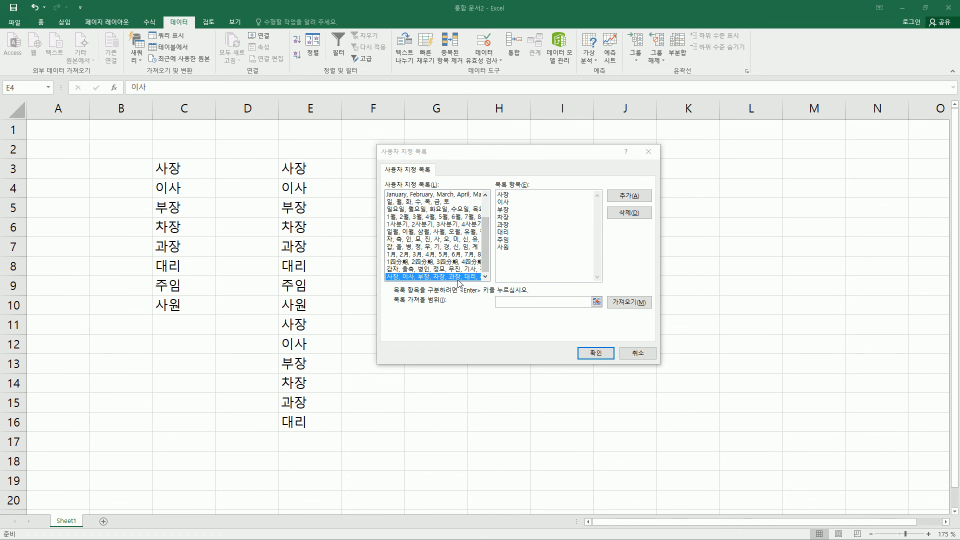
Delete the job-title list beginning 사장, 이사, 부장 from the custom lists and apply the change
left_click(620, 214)
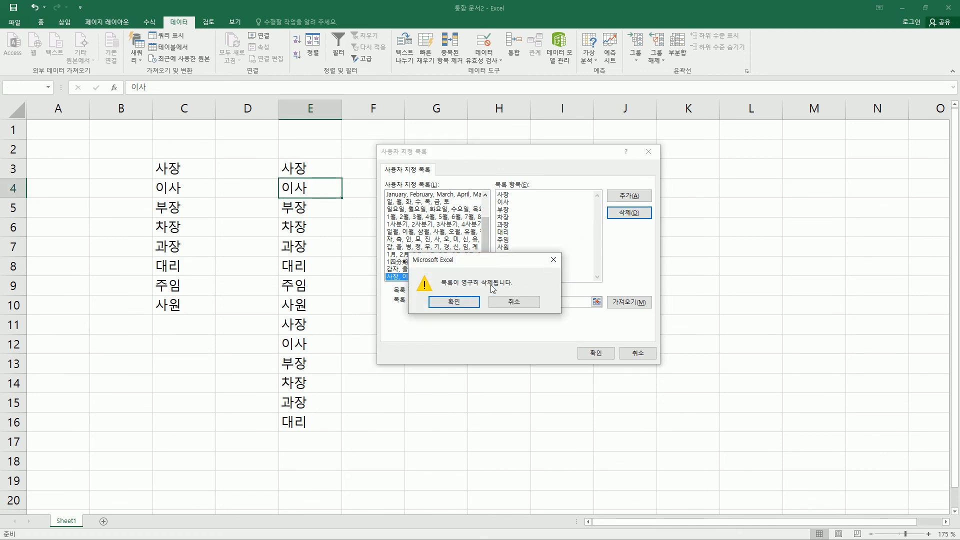
left_click(460, 303)
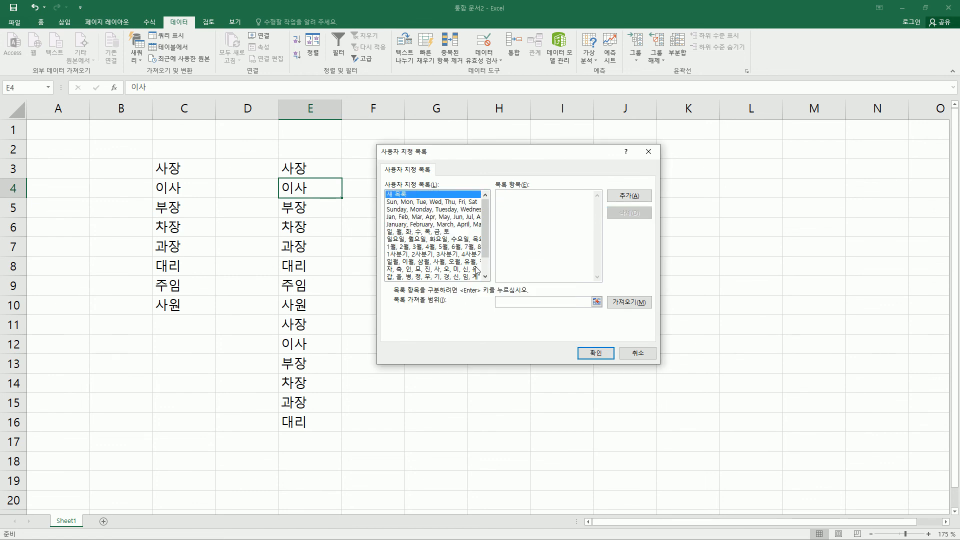
left_click(488, 270)
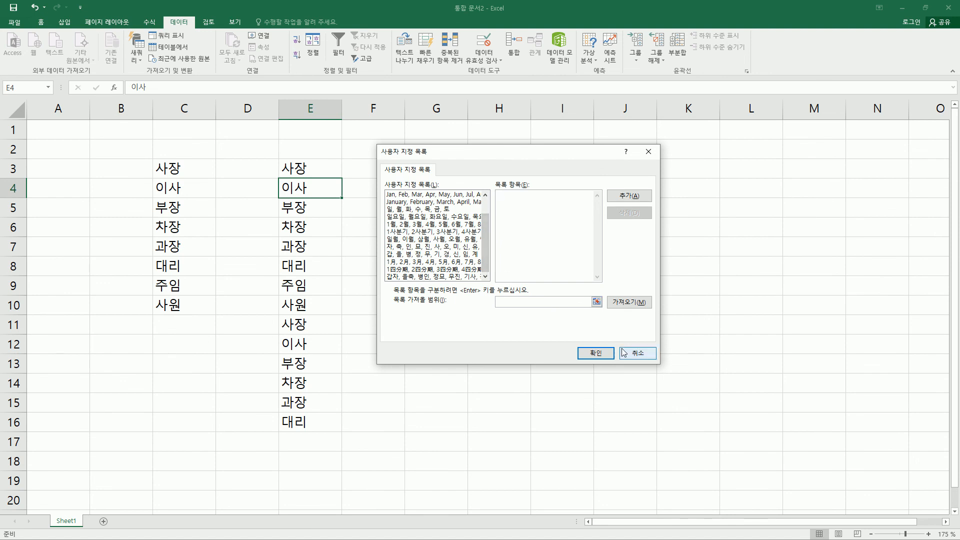
left_click(596, 355)
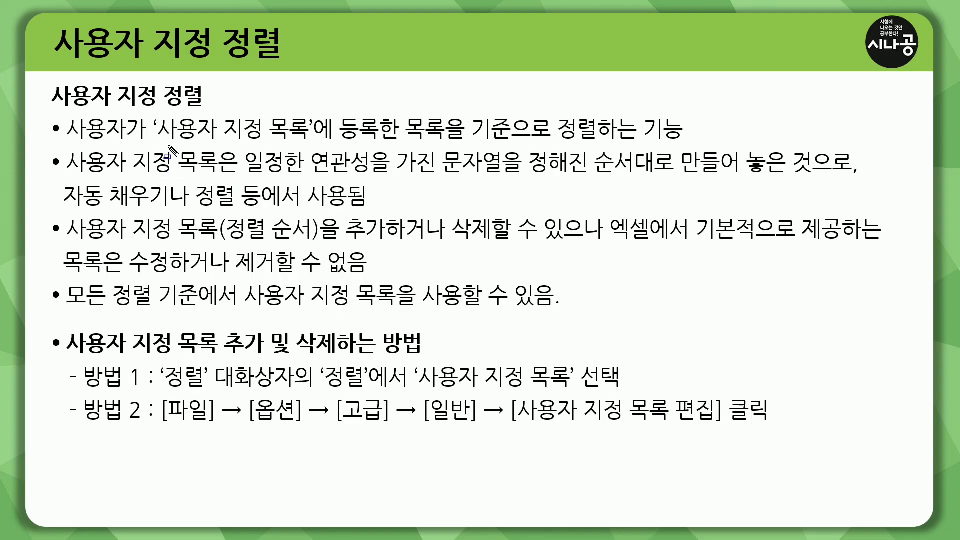
mouse_move(159, 142)
left_mouse_down()
mouse_move(300, 145)
mouse_move(160, 140)
left_mouse_up()
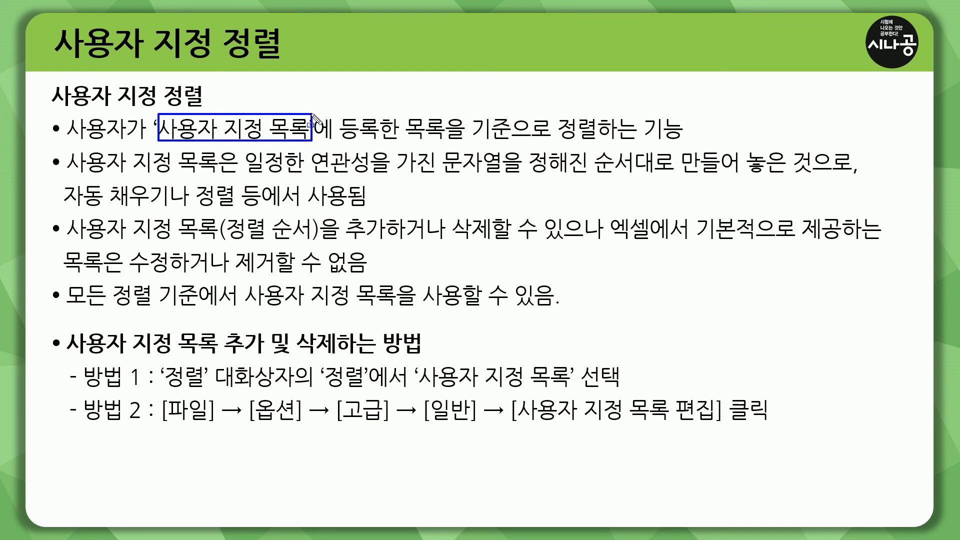
left_click_drag(337, 141, 514, 141)
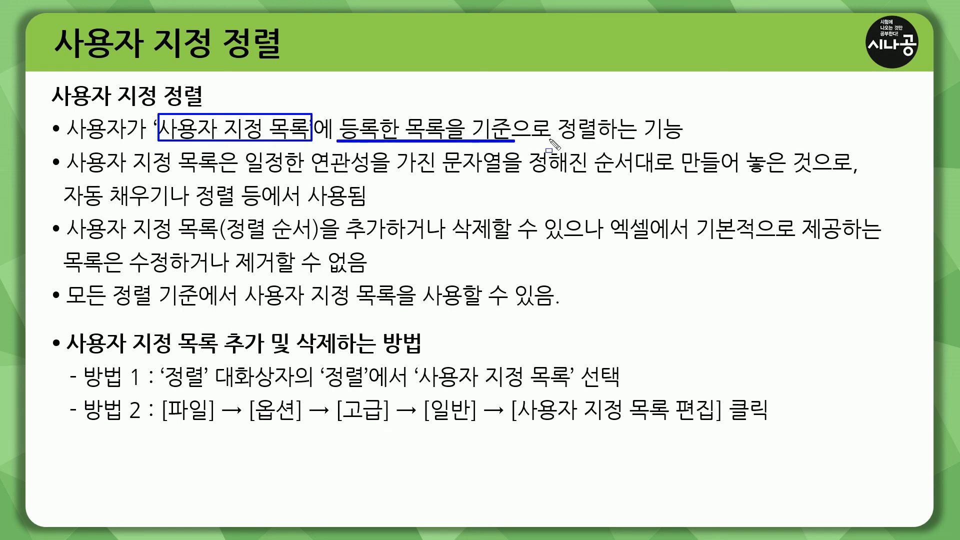